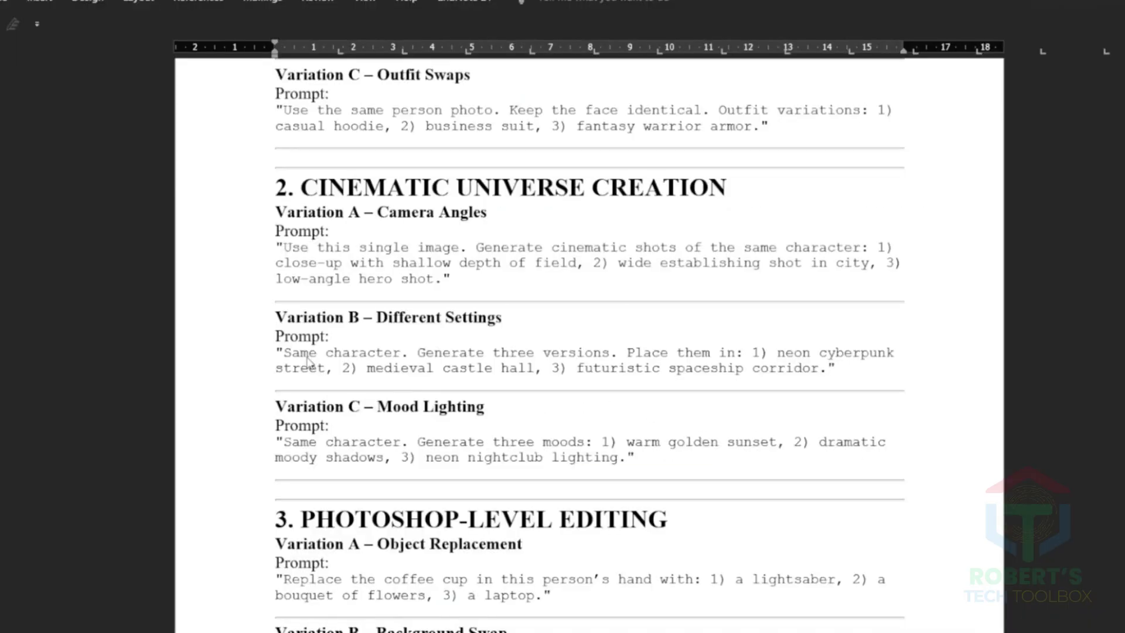
Step: Copy the Variation B – Different Settings prompt from the Cinematic Universe Creation section
triple_click(291, 356)
right_click(295, 352)
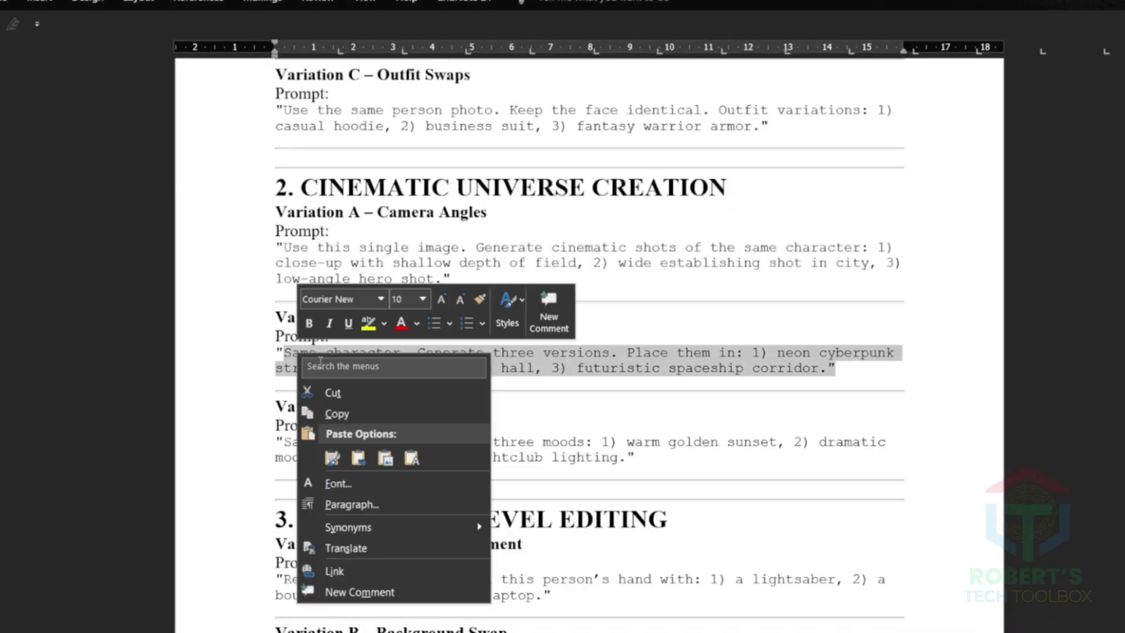
key(Escape)
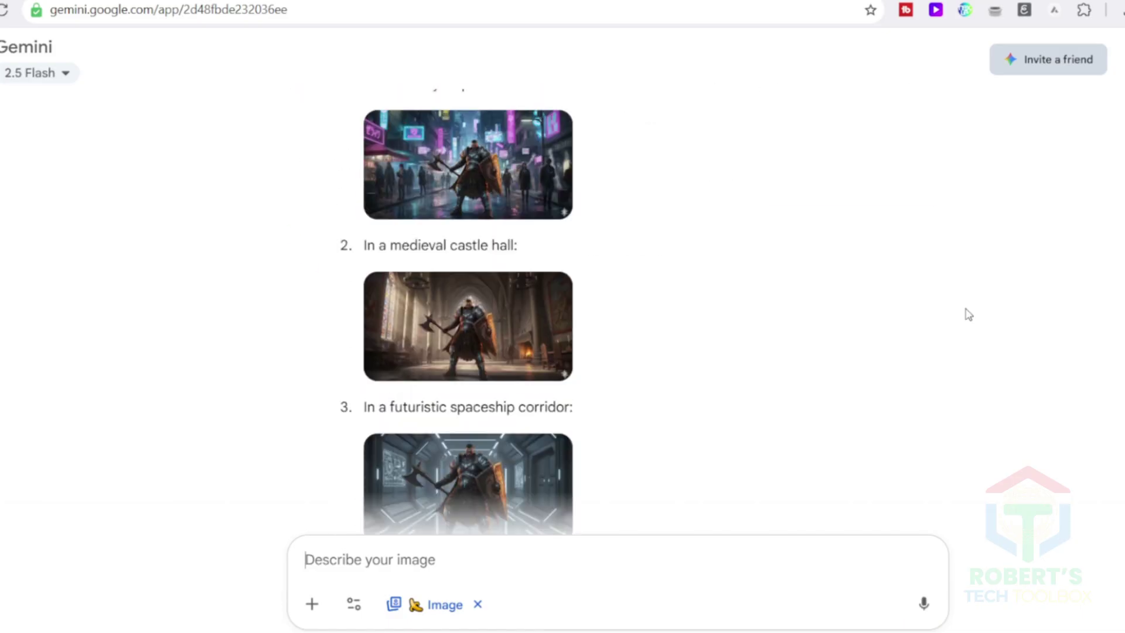
Step: Switch to Gemini and examine the generated cyberpunk street, castle hall and spaceship corridor images at full size
click(468, 340)
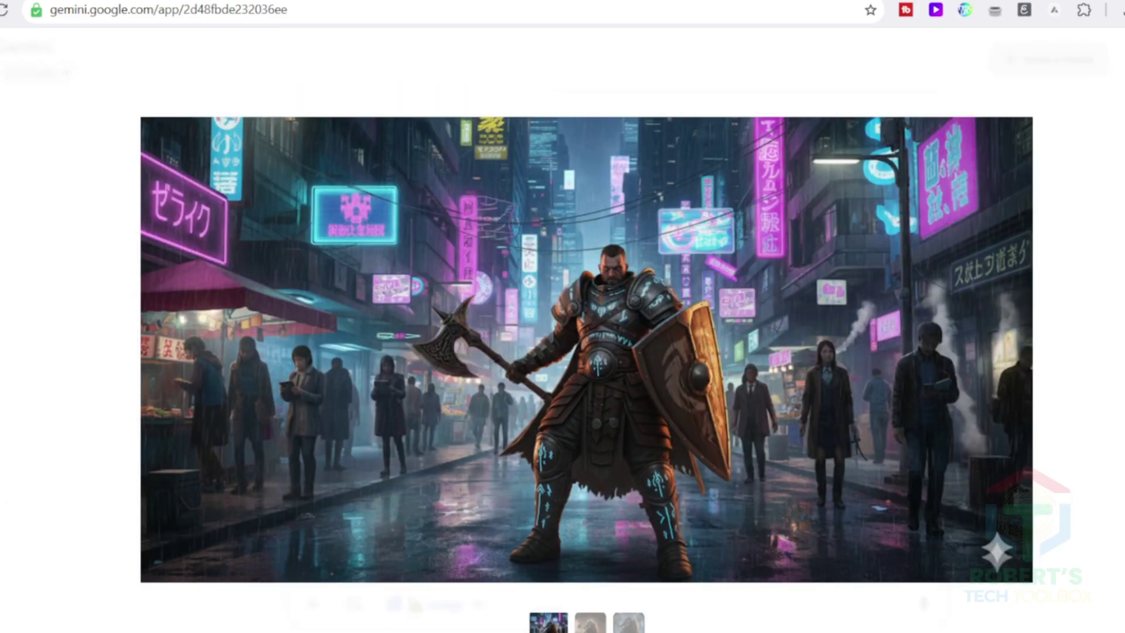
key(Right)
key(Right)
key(Left)
key(Left)
key(Right)
key(Right)
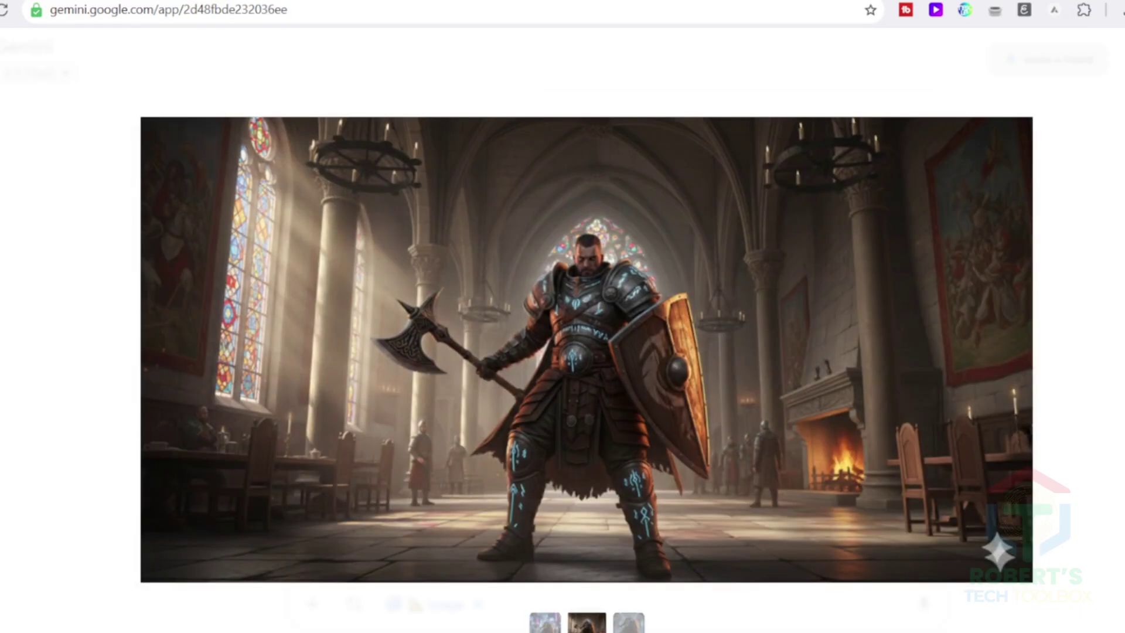
key(Escape)
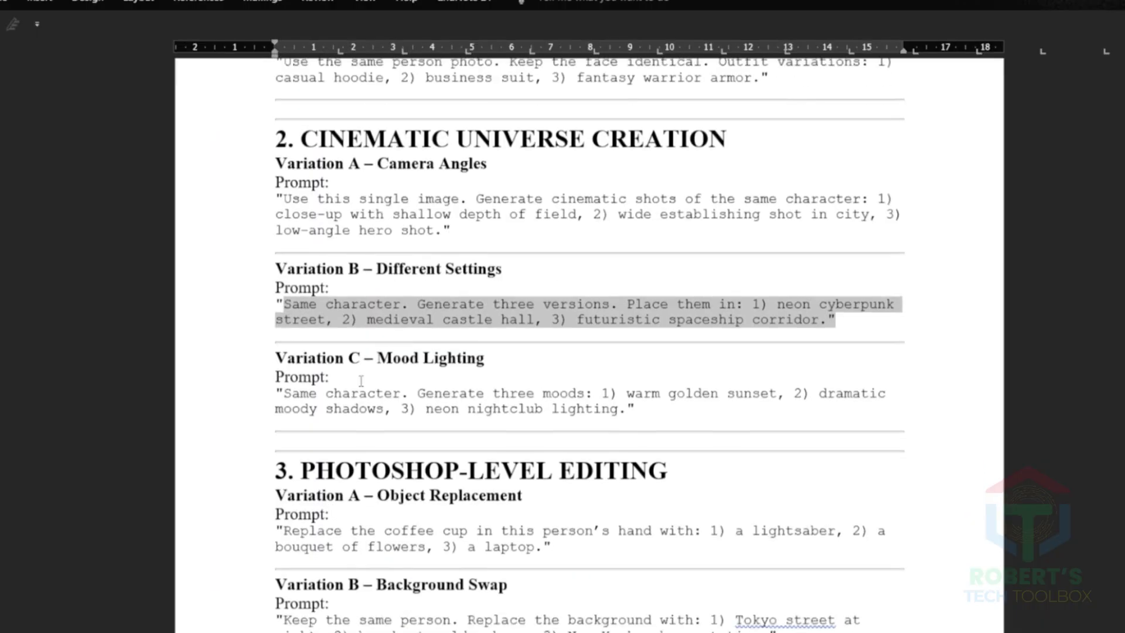
Step: Switch to the Word prompt document and copy the Variation C – Mood Lighting prompt without its quotation marks
click(330, 375)
drag(441, 398, 587, 408)
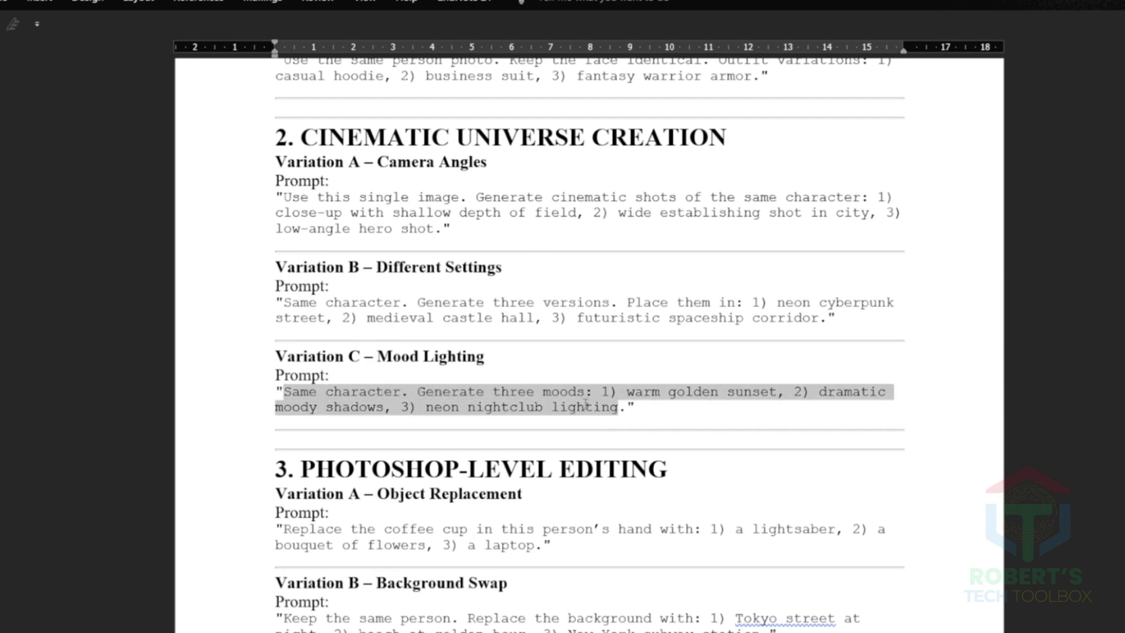
right_click(584, 404)
click(612, 464)
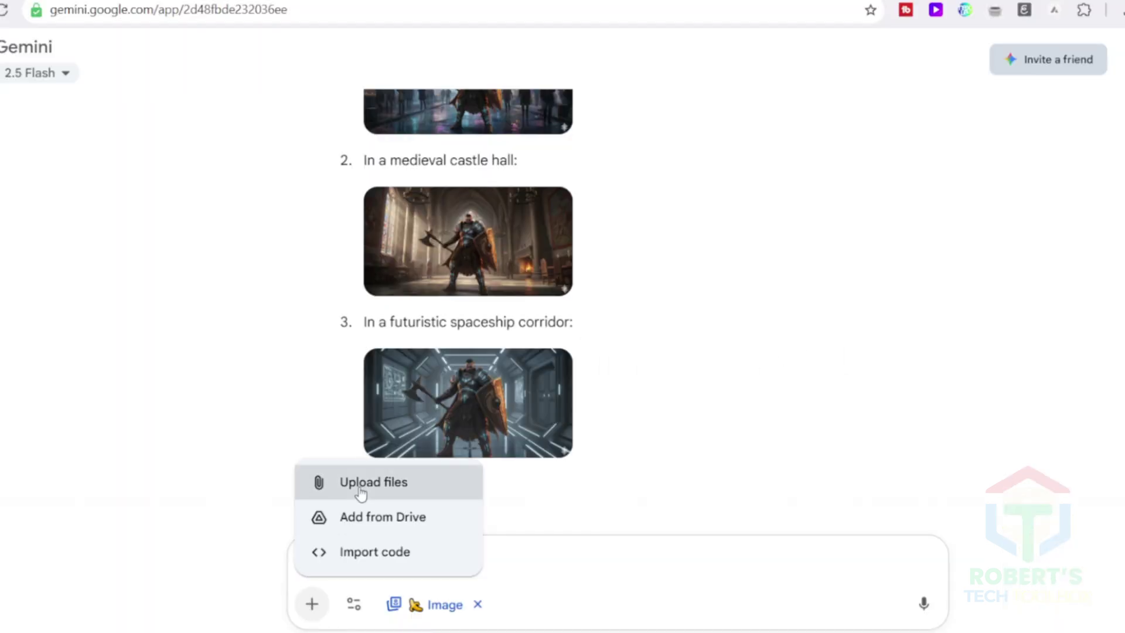
Step: In Gemini, attach the warrior image and generate three moods: warm golden sunset, dramatic moody shadows and neon nightclub lighting
click(369, 481)
double_click(828, 246)
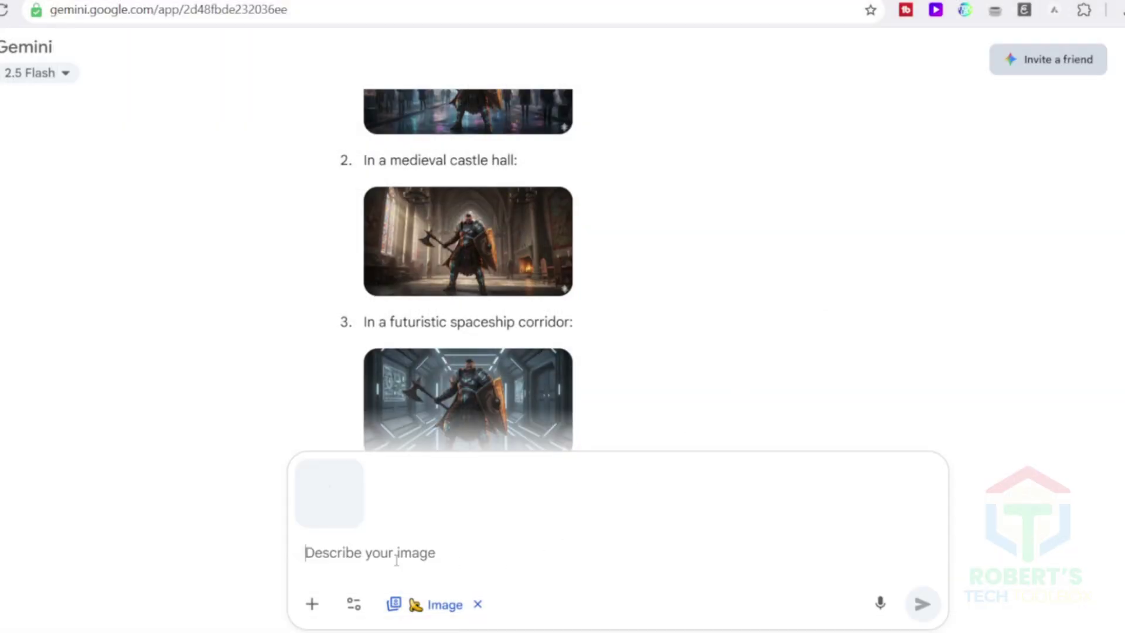
key(ctrl+v)
click(922, 604)
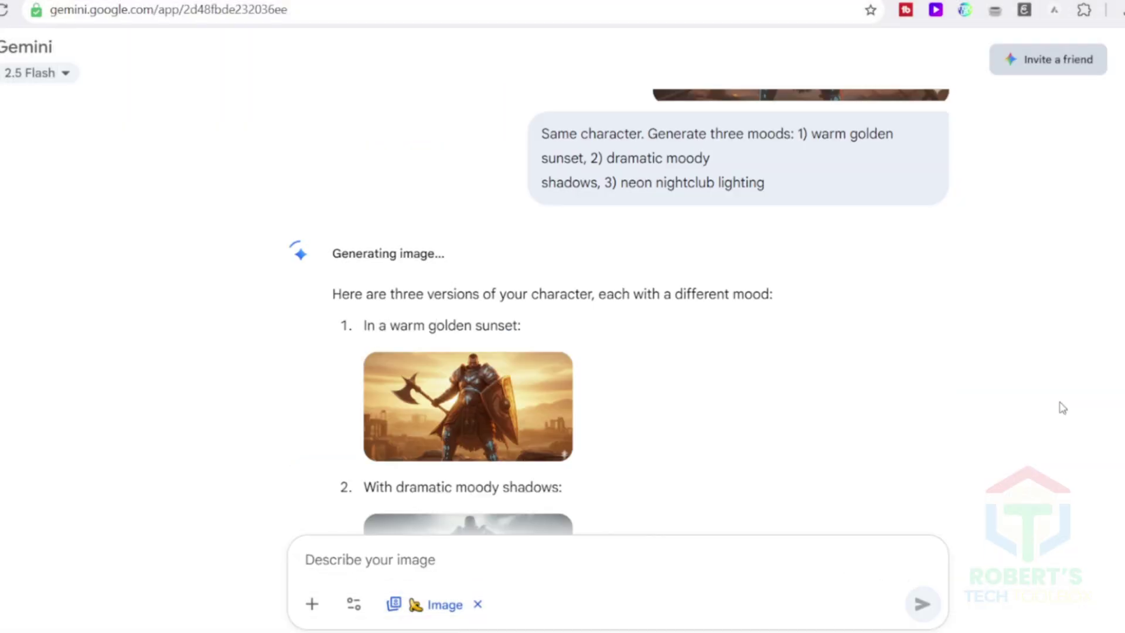
scroll(1063, 406, down, 5)
scroll(1072, 401, up, 2)
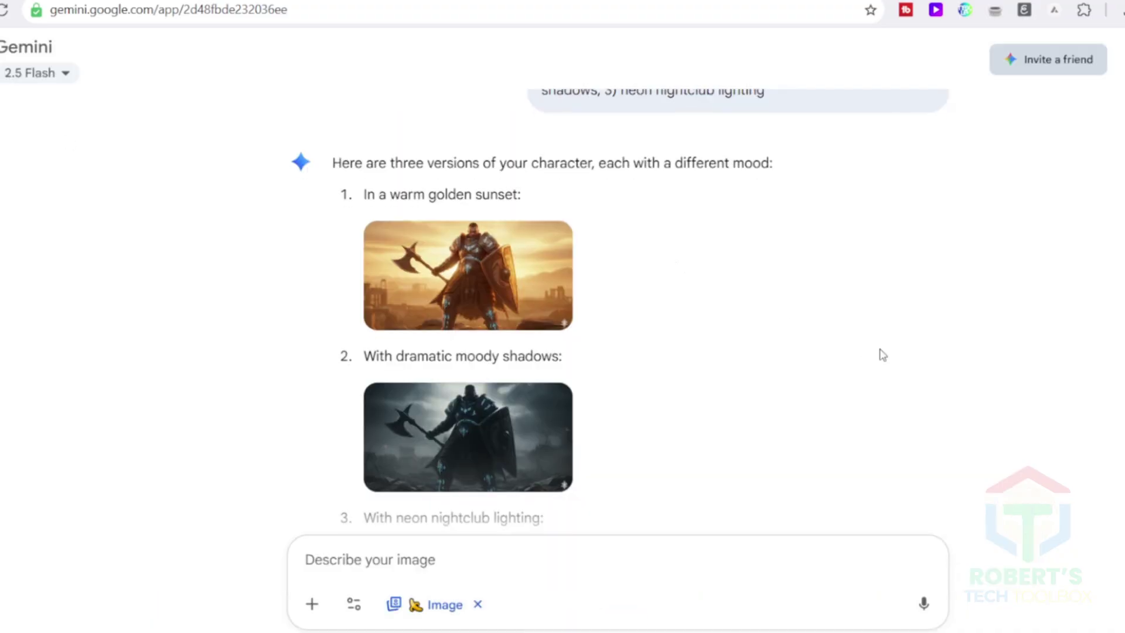
scroll(902, 350, down, 3)
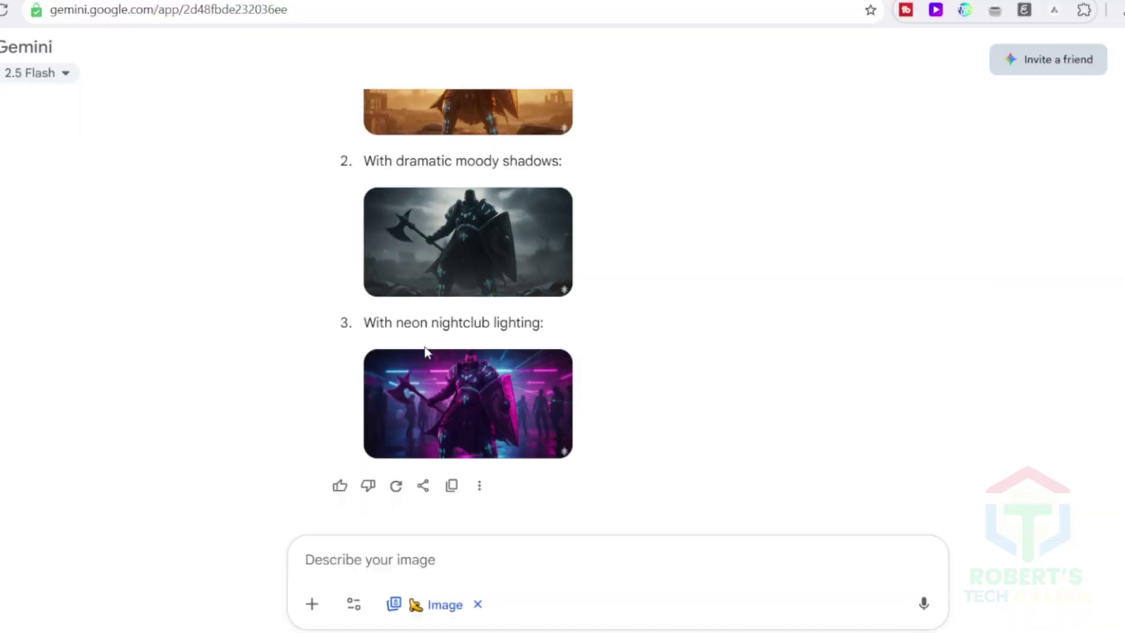
Step: Attach Gemini_Generated_Image_xekqnqxekqnqxekq.png and undefined_Generate_an_image_of2.png to the new Gemini prompt
click(313, 603)
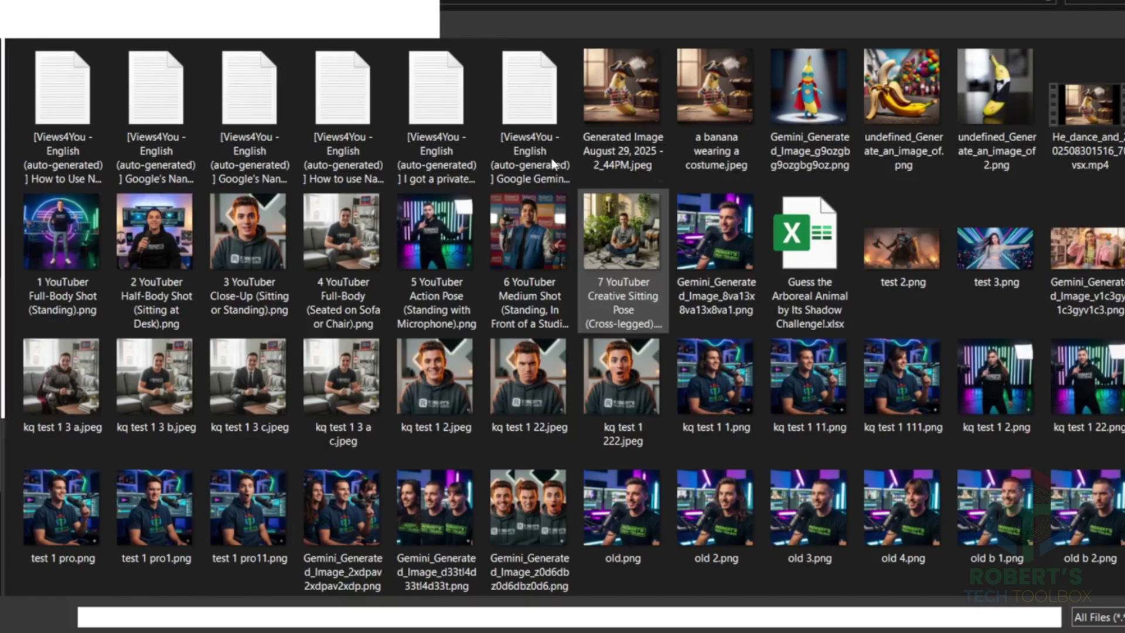
click(435, 515)
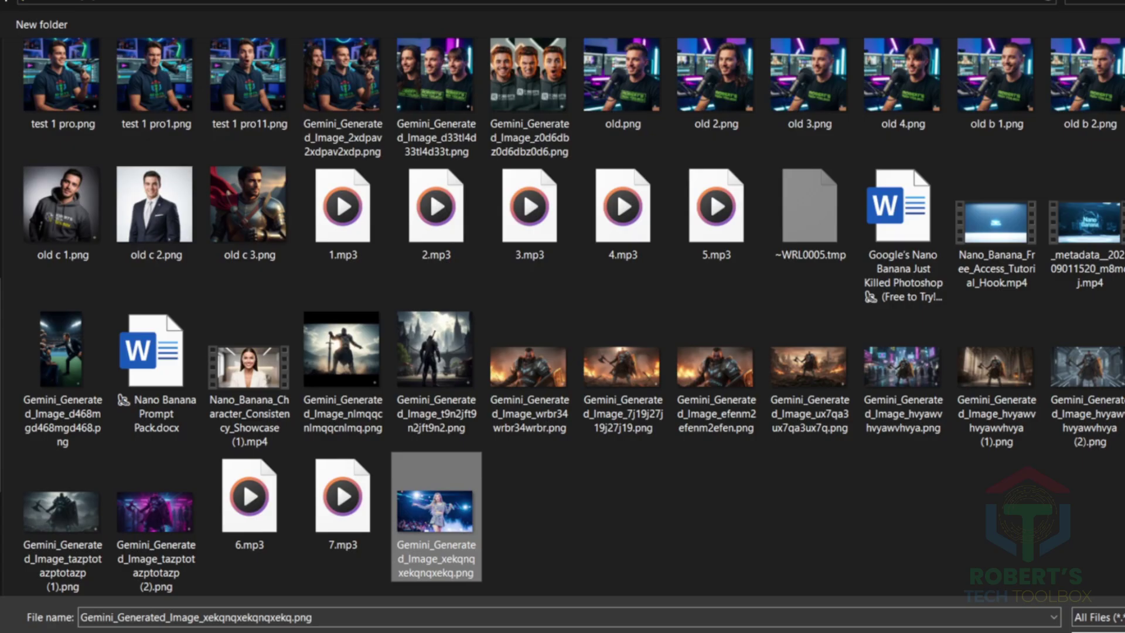
scroll(680, 121, up, 5)
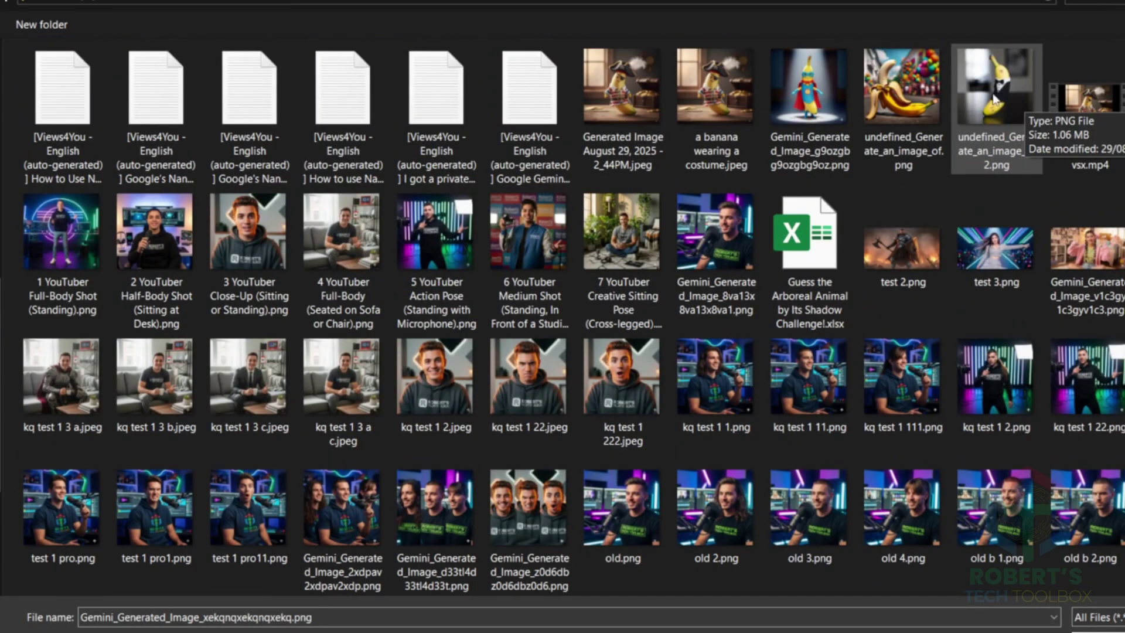
ctrl+click(996, 94)
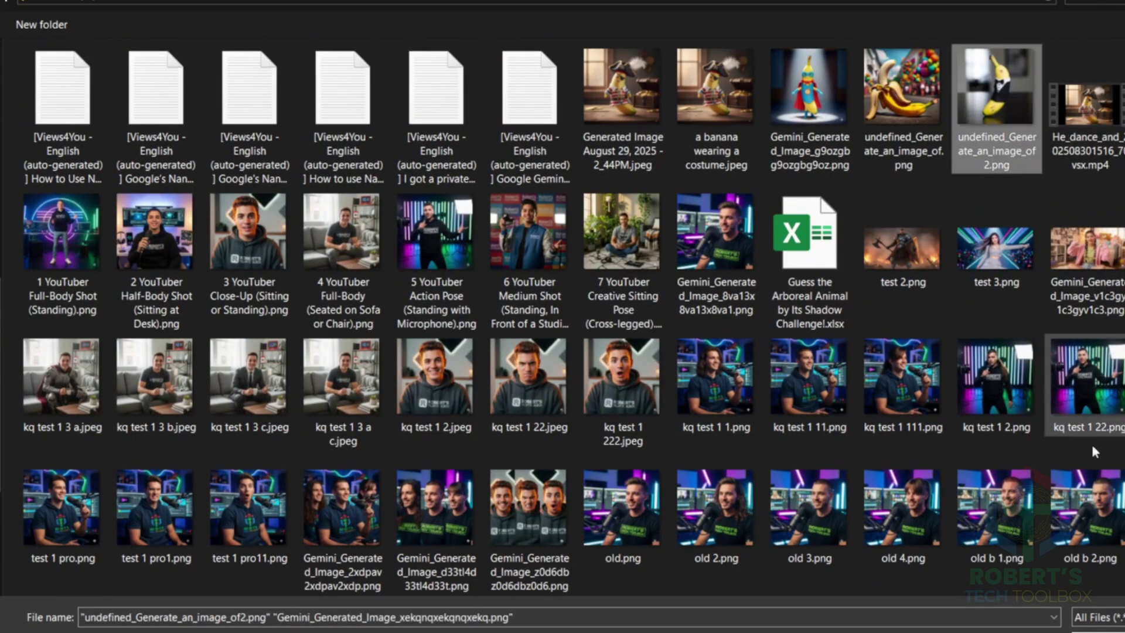
key(Return)
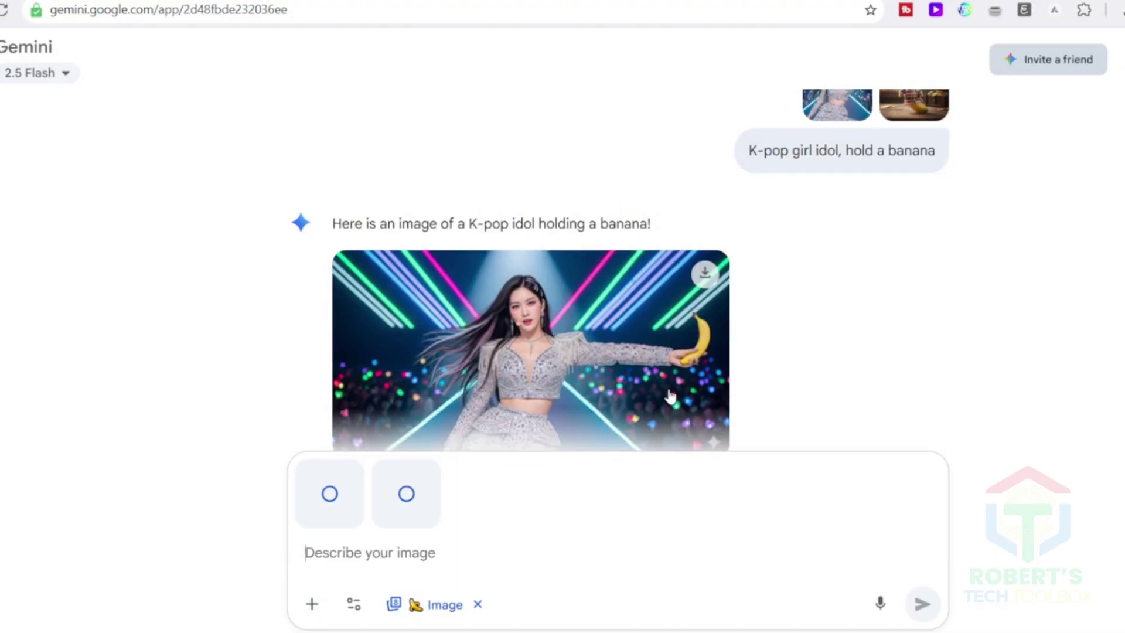
Step: Submit the prompt "K-pop girl idol, hold a banana wearing a costume" with its banana phrase in quotation marks, and view the idol image
key(ctrl+v)
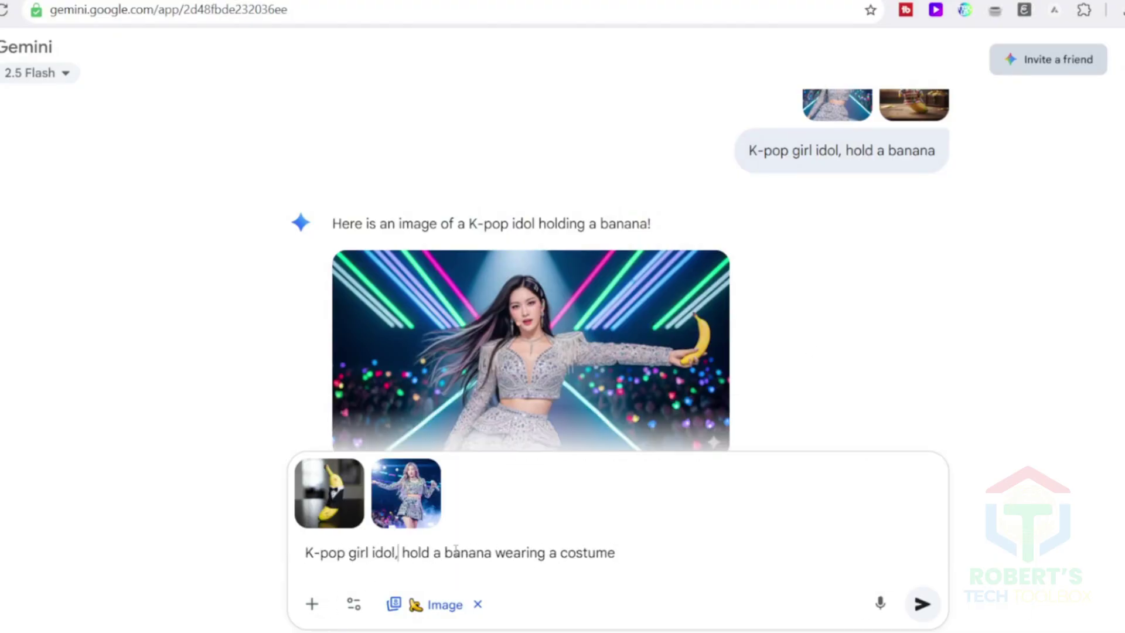
click(445, 553)
text(")
key(End)
text(")
key(Return)
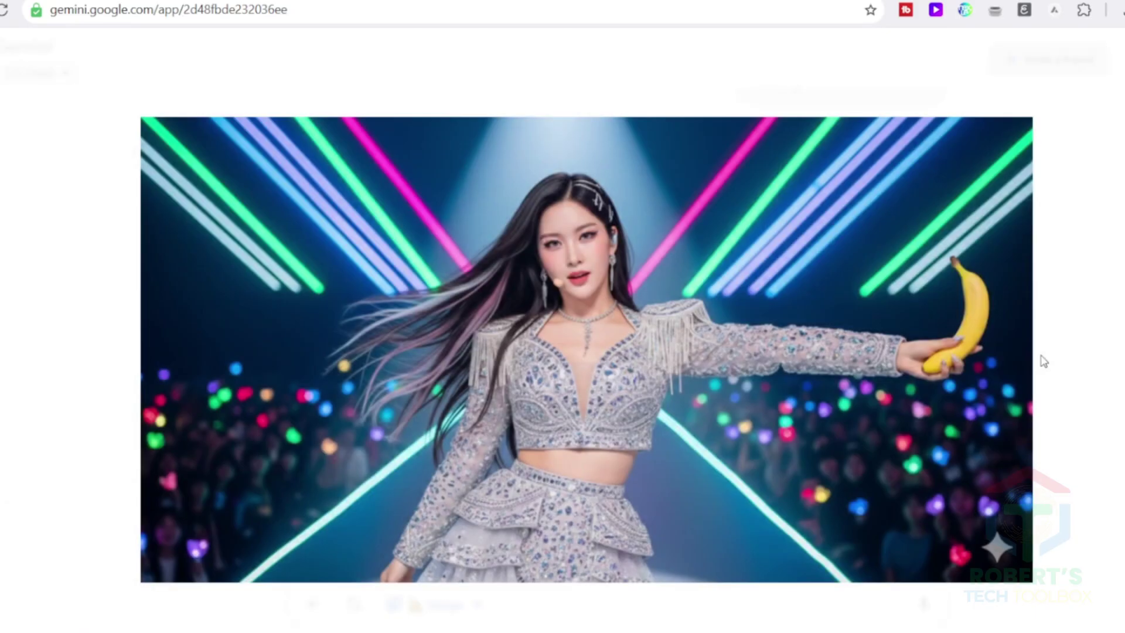
click(1065, 98)
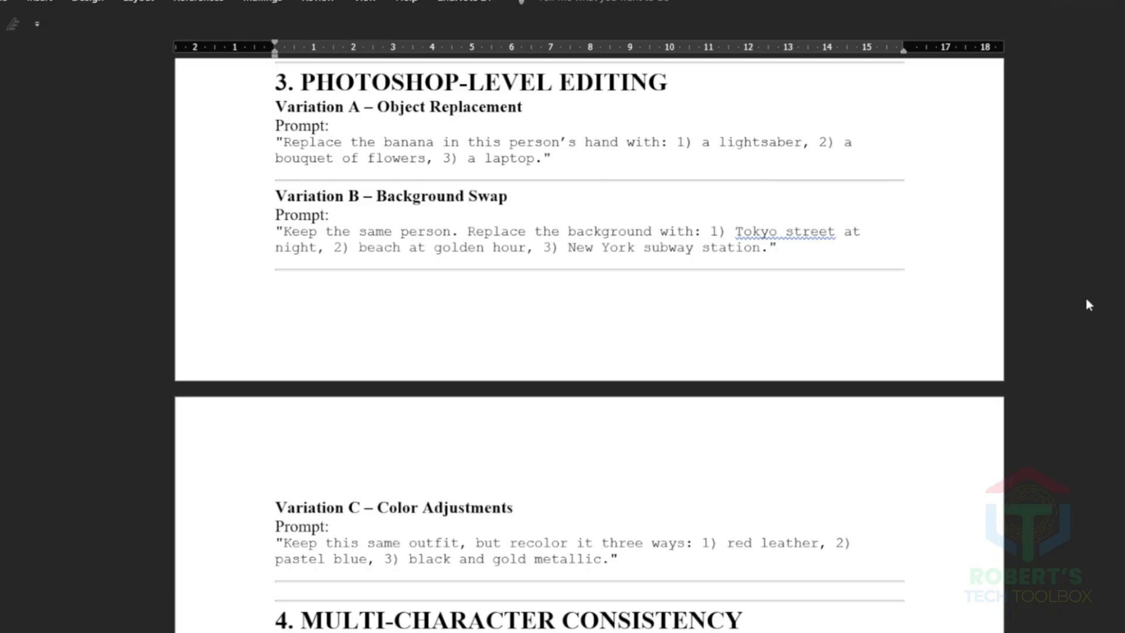
Step: In the Word document, copy the Variation A – Object Replacement prompt from the Photoshop-Level Editing section
drag(282, 141, 536, 158)
right_click(494, 159)
click(516, 179)
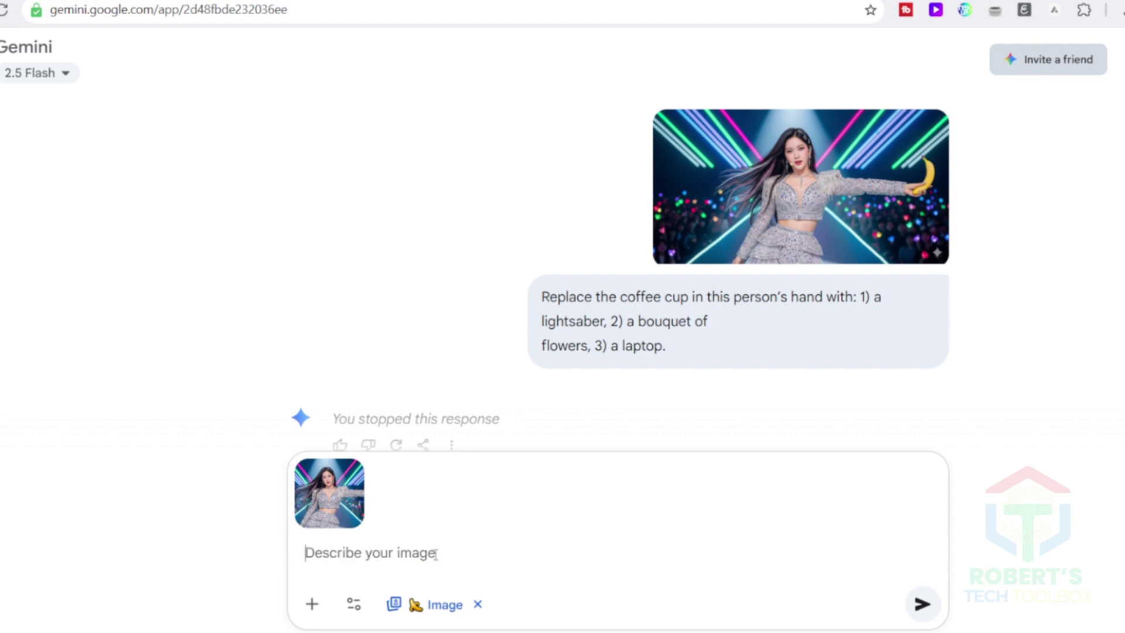
Step: In Gemini, submit the copied prompt to replace the banana in the idol's hand with a lightsaber, a bouquet of flowers and a laptop
key(ctrl+v)
key(Delete)
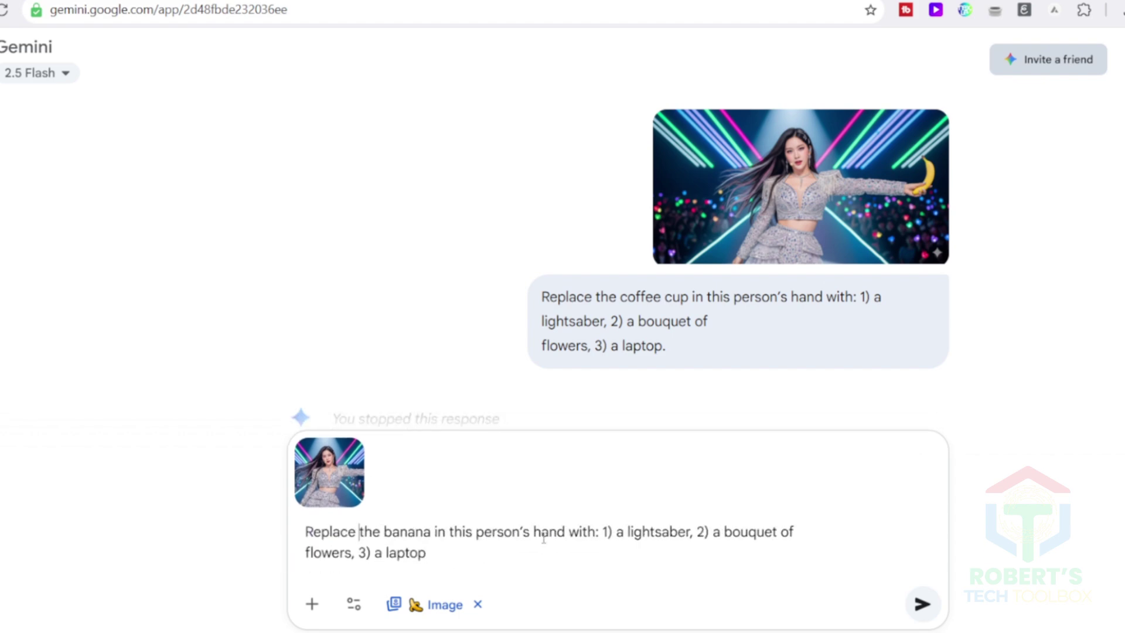
key(Return)
scroll(618, 293, down, 4)
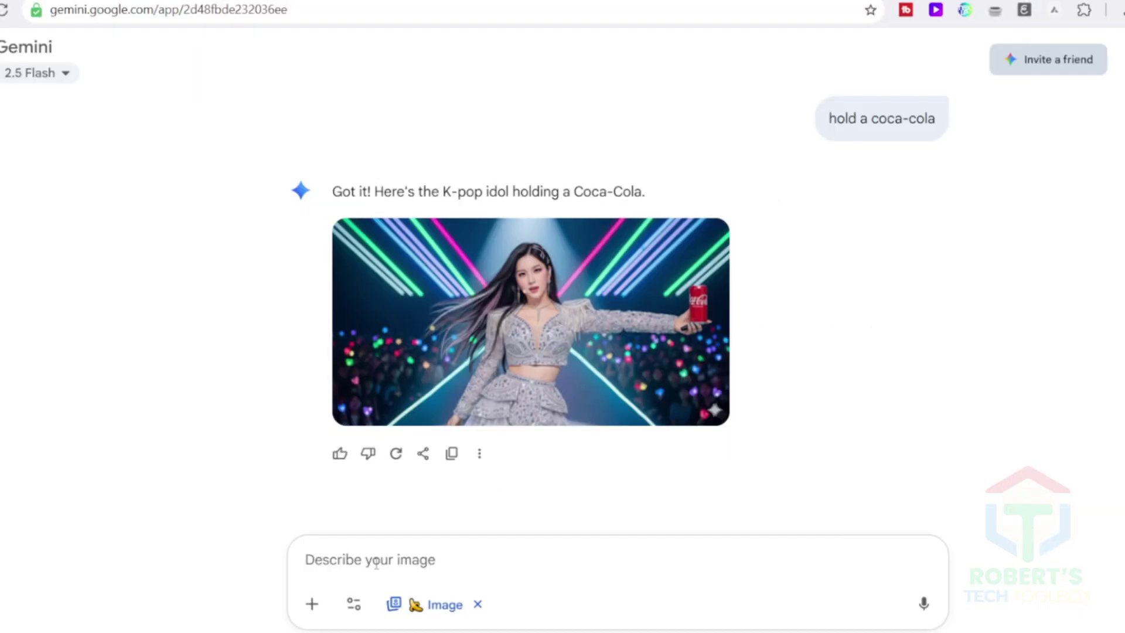
Step: Attach the K-pop idol image and submit the background swap prompt for Tokyo street at night, beach at golden hour and New York subway station
click(311, 604)
click(373, 481)
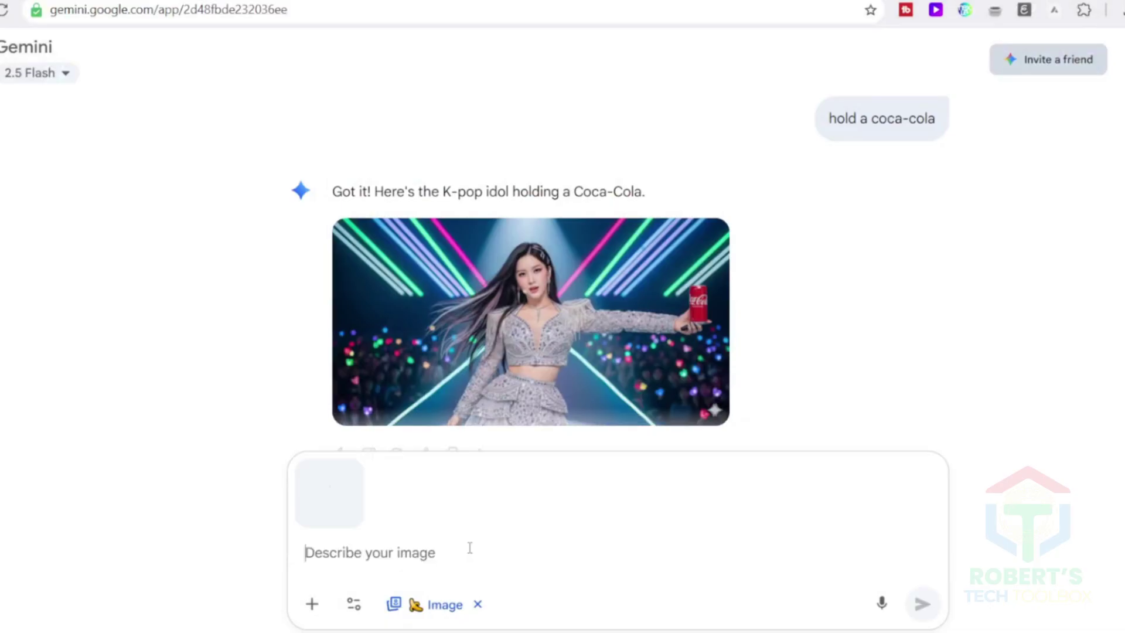
key(ctrl+v)
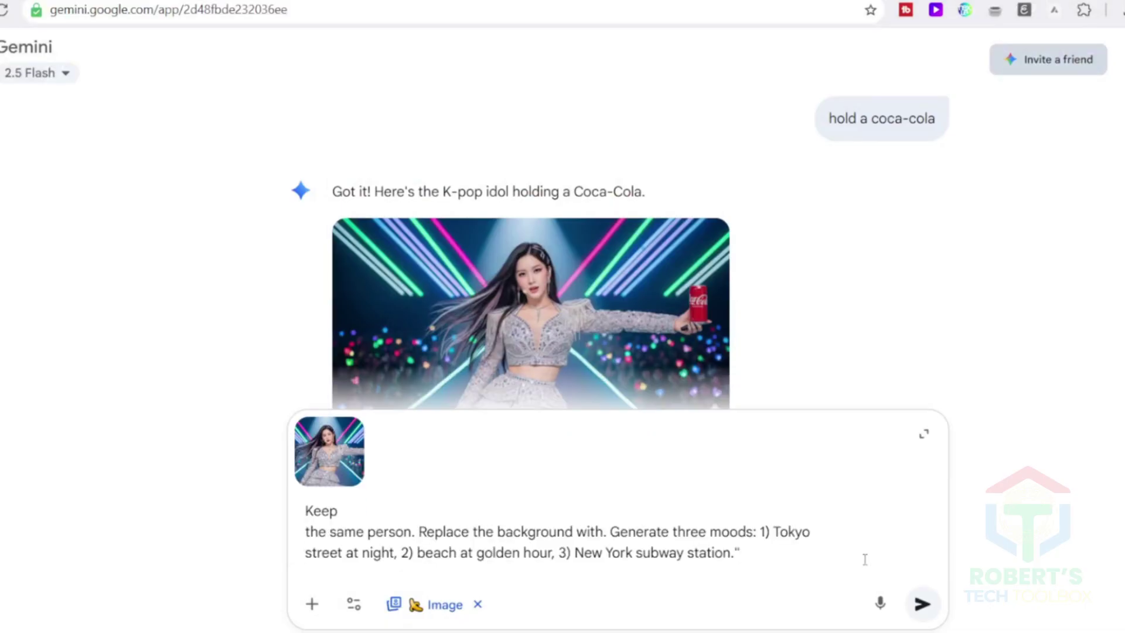
key(Return)
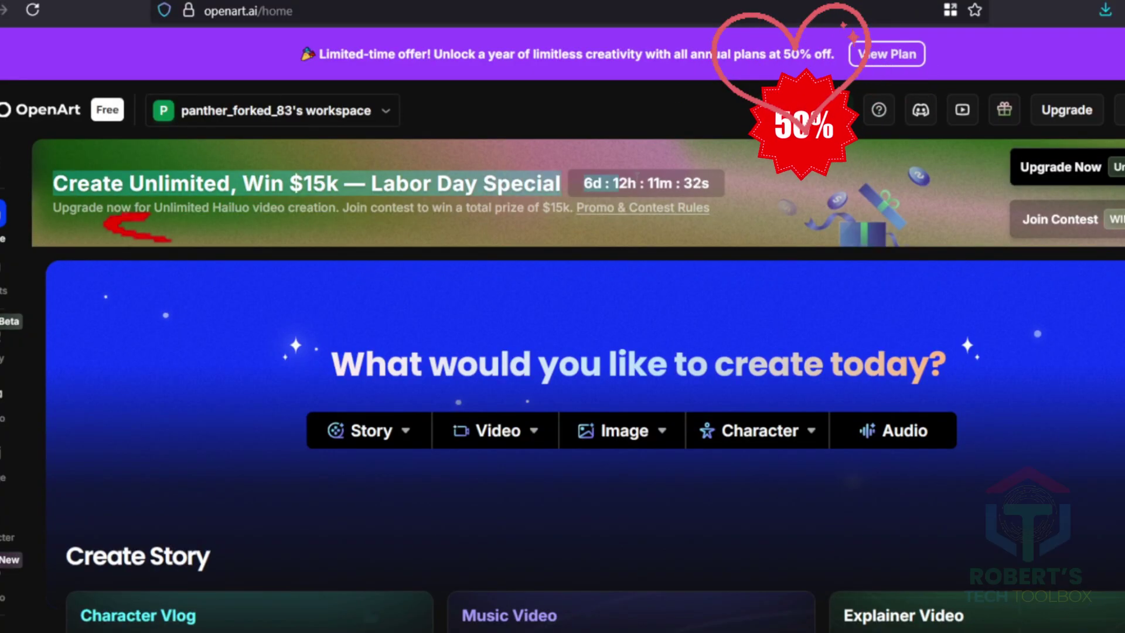
Step: Switch to OpenArt and examine the contest rules and the 50% off annual plans offer
click(689, 217)
scroll(987, 362, down, 10)
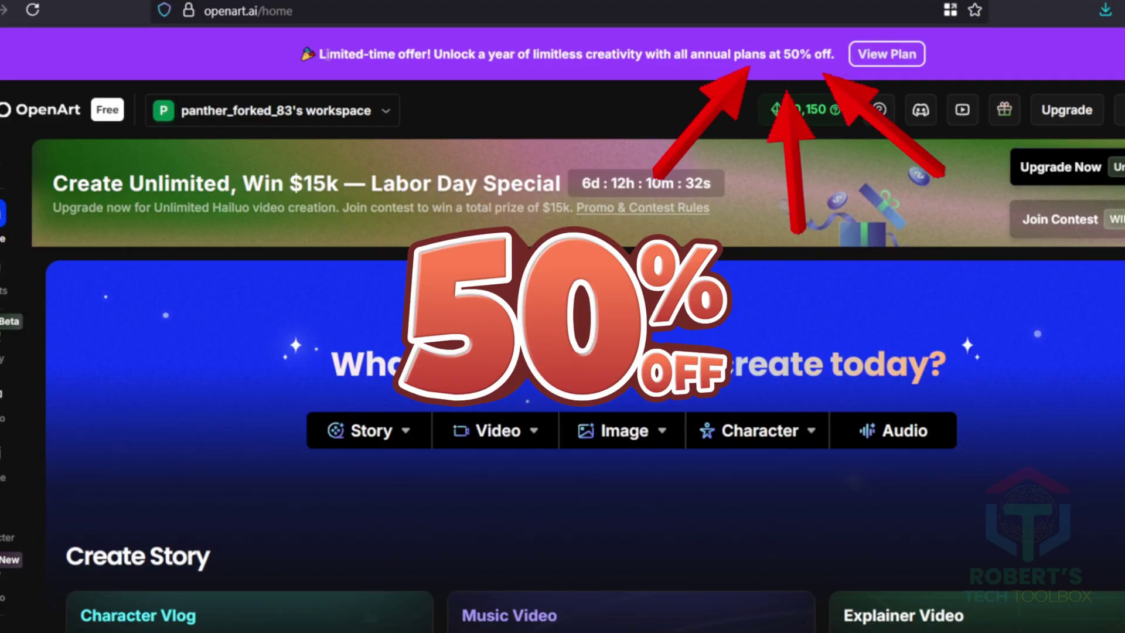
drag(321, 53, 836, 52)
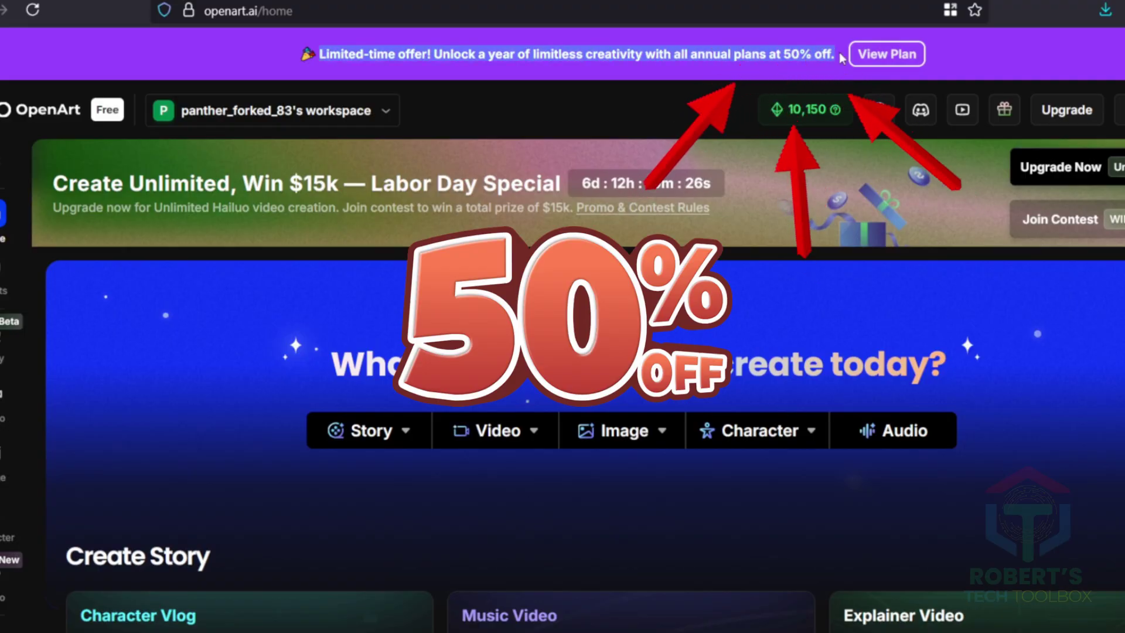
click(882, 53)
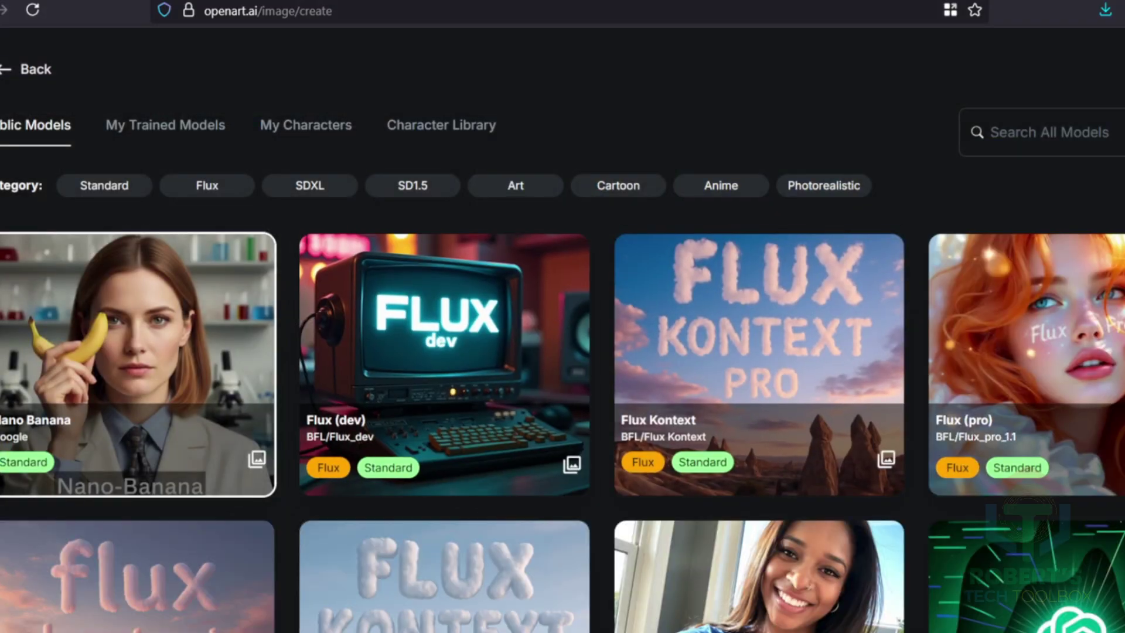
Step: Browse OpenArt's public image models and select Nano Banana
scroll(563, 363, down, 5)
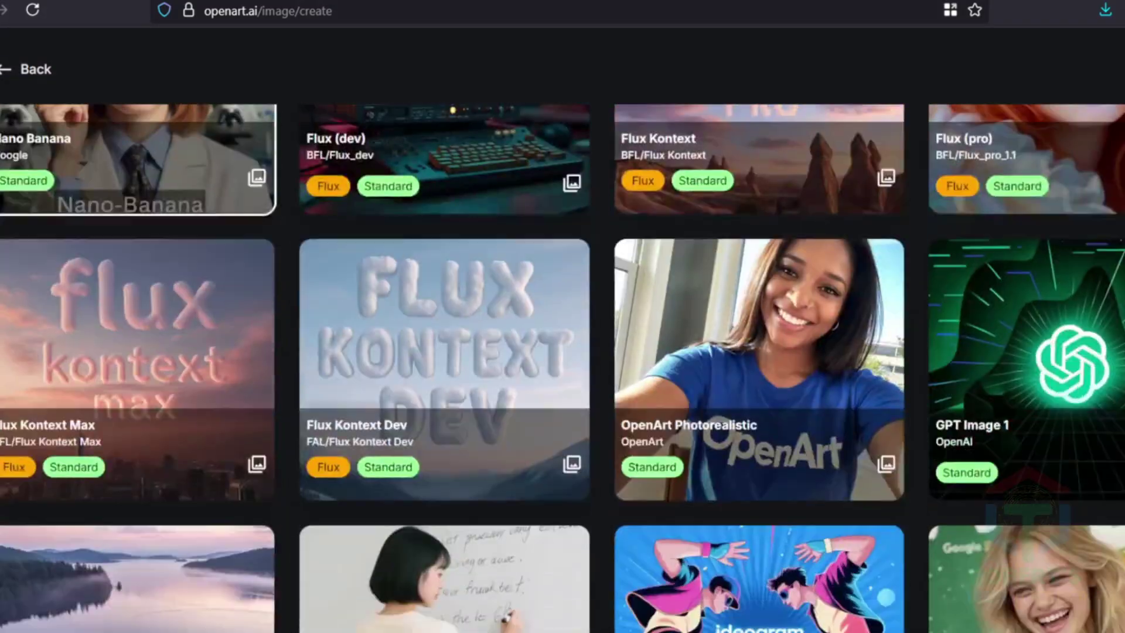
scroll(563, 363, down, 20)
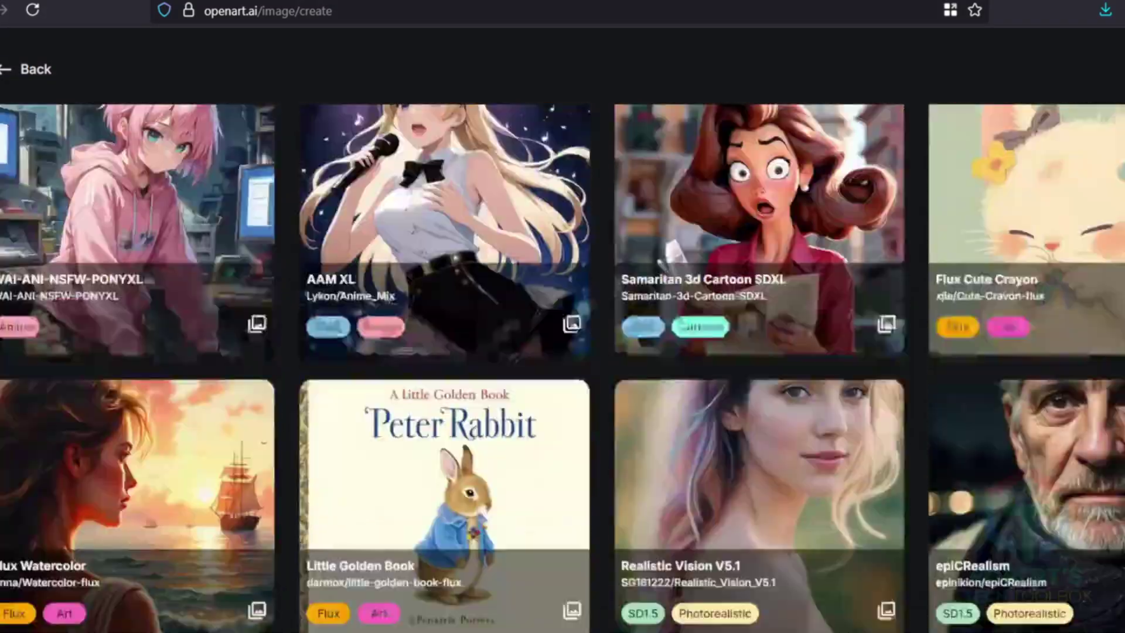
scroll(562, 363, down, 20)
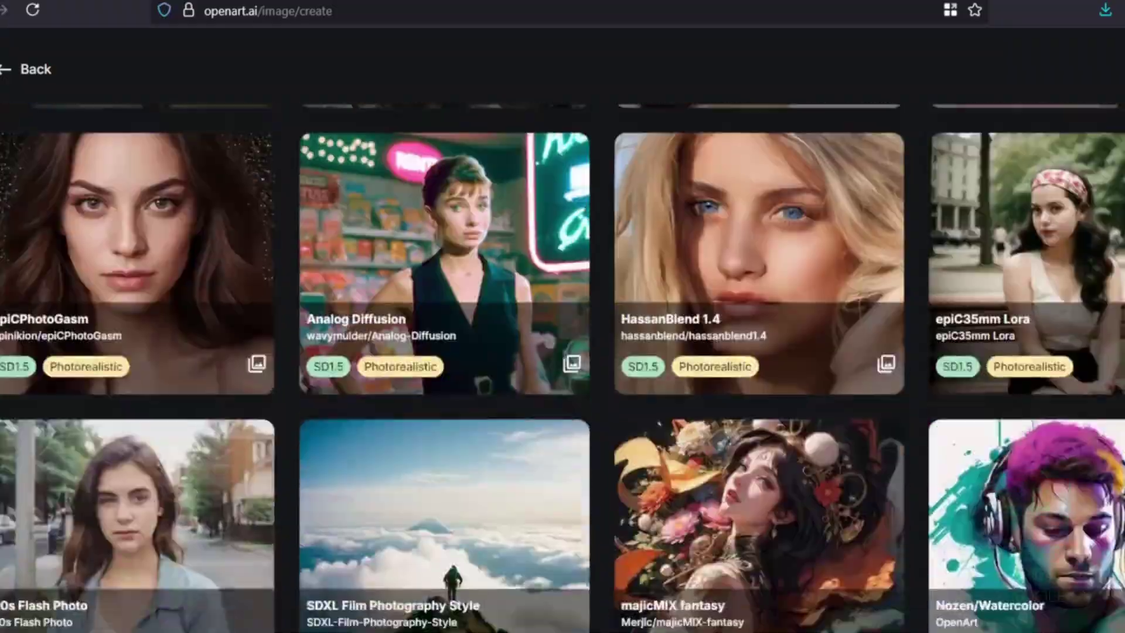
scroll(562, 363, down, 20)
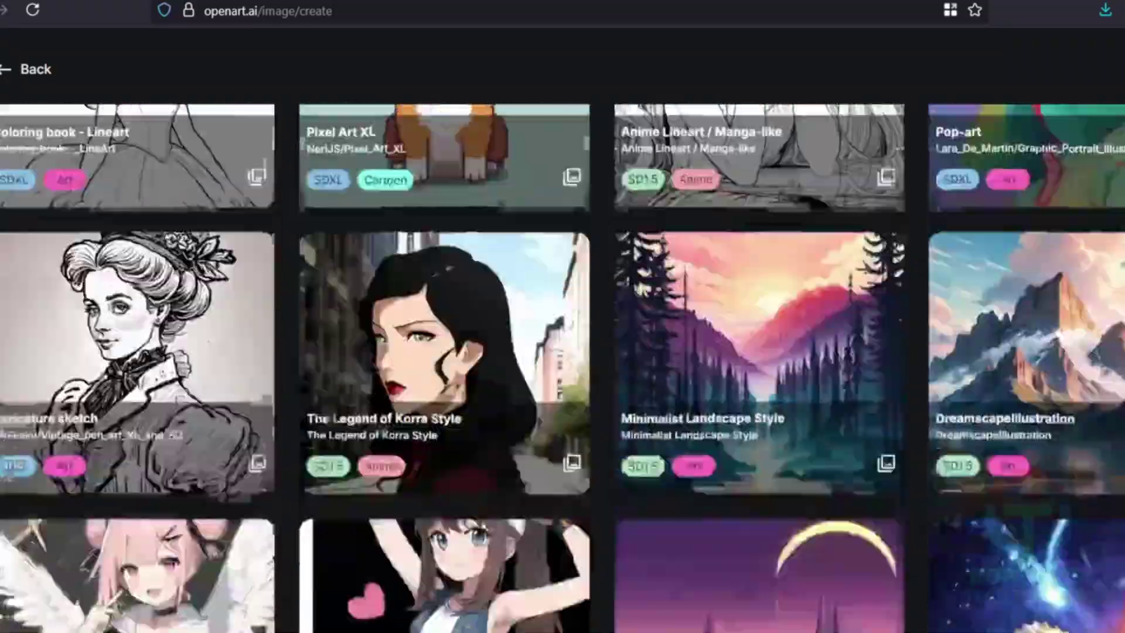
scroll(563, 364, down, 8)
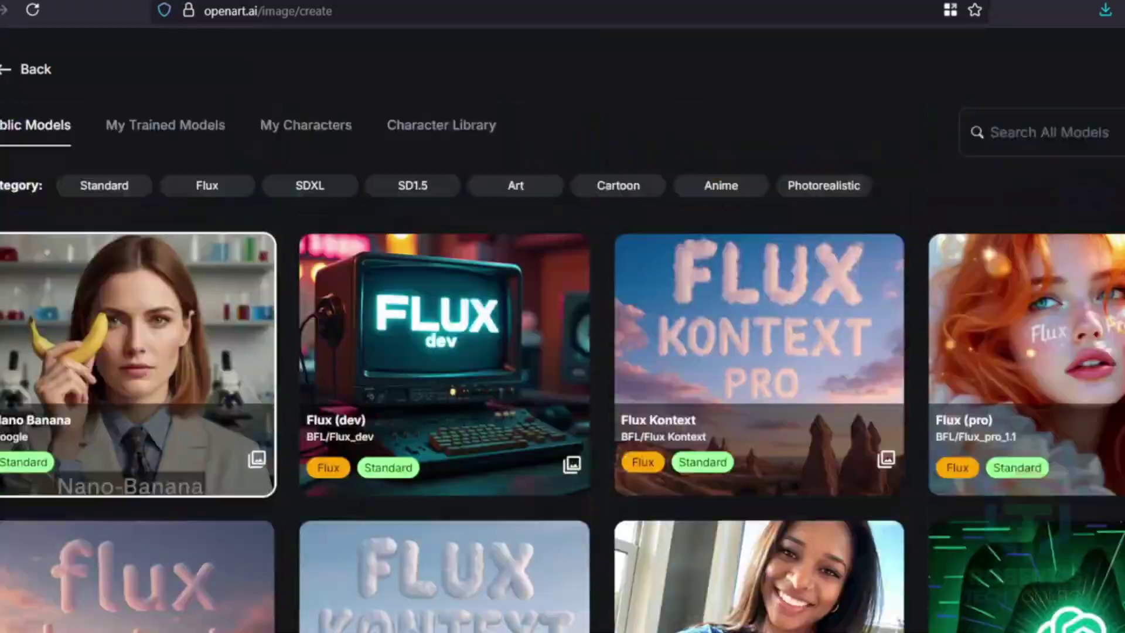
click(159, 317)
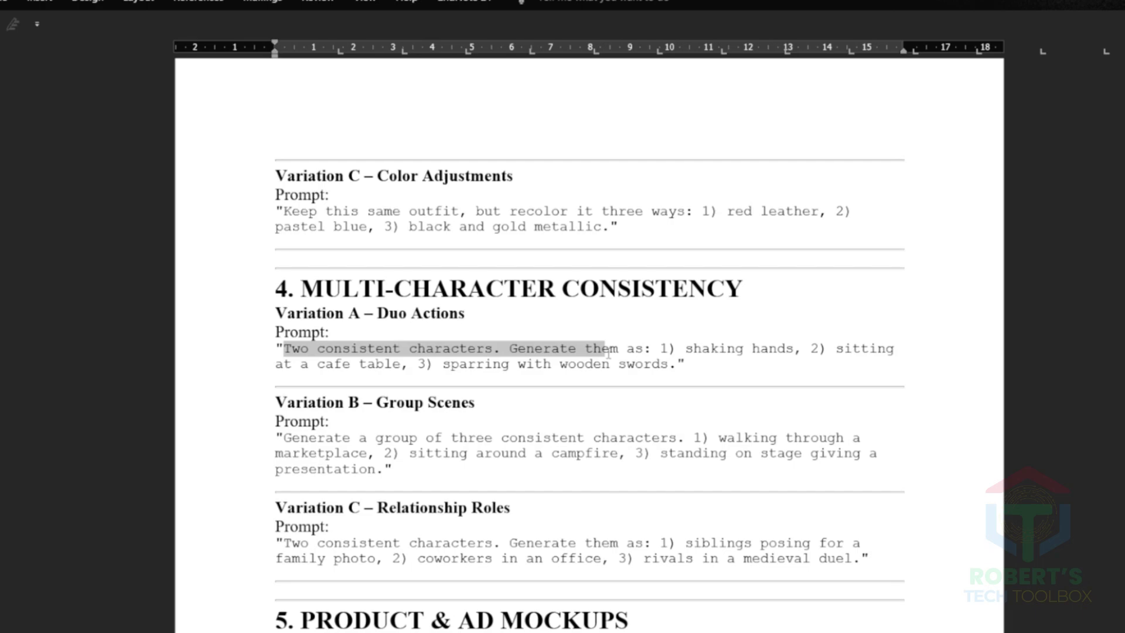
Step: Copy the Duo Actions prompt up to "shaking hands" from the document and paste it as the Nano Banana prompt in OpenArt
drag(685, 363, 791, 354)
right_click(762, 355)
click(785, 403)
click(341, 358)
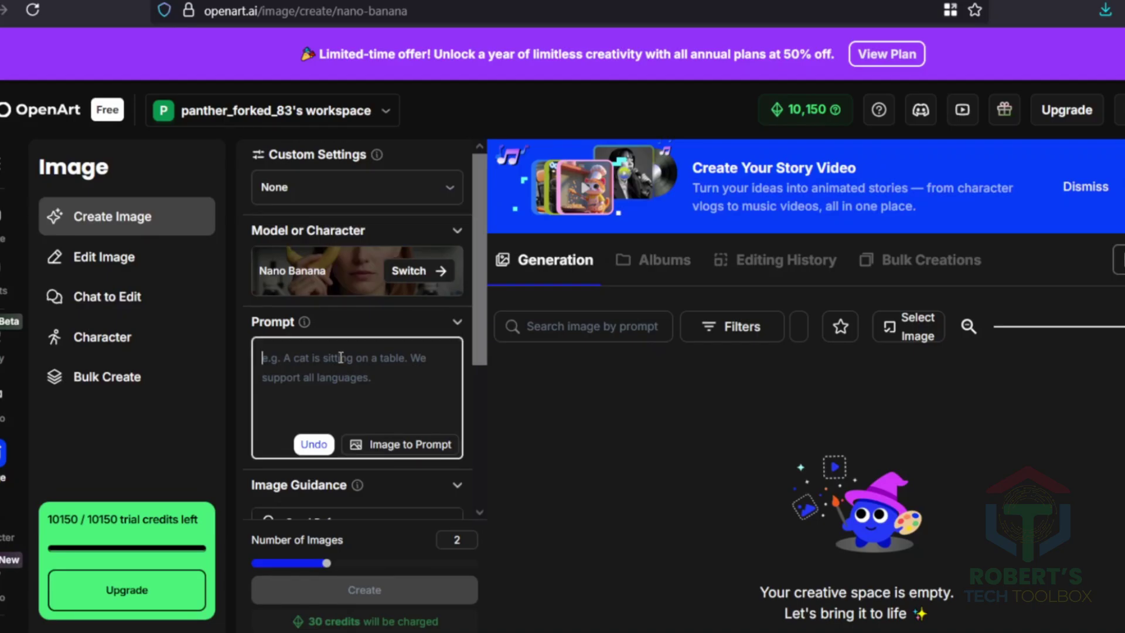
key(ctrl+v)
Step: Choose Character as the source for the Omni Reference under Image Guidance
scroll(352, 410, down, 2)
click(387, 368)
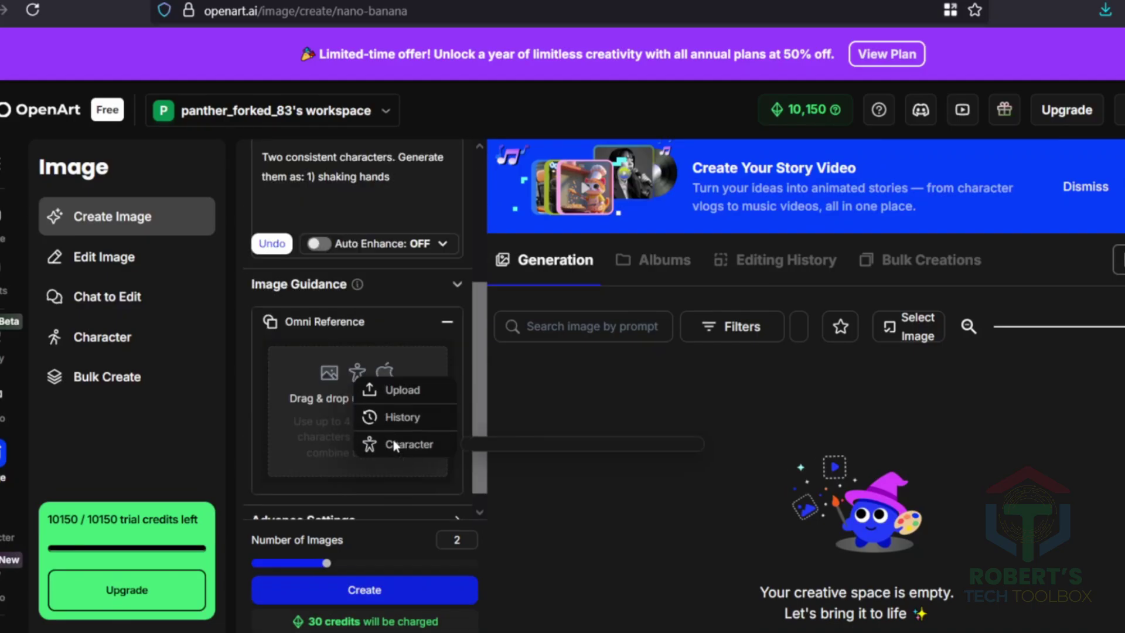
click(409, 444)
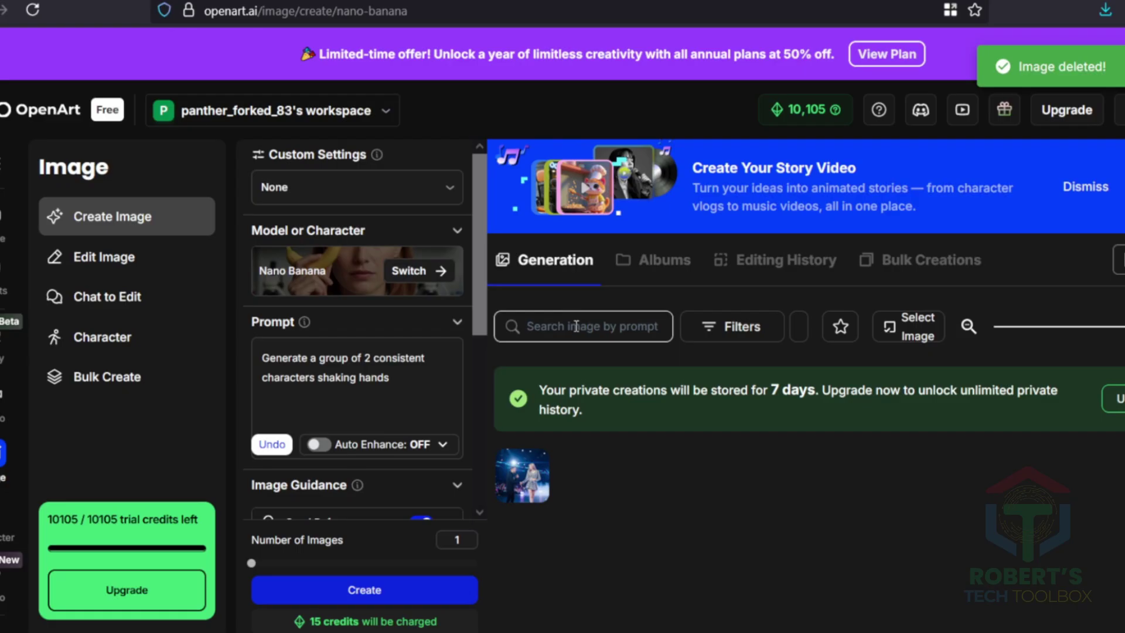
Step: View the generated image of the two characters shaking hands and its generation details, and close it
click(530, 476)
scroll(648, 423, down, 2)
scroll(648, 423, up, 2)
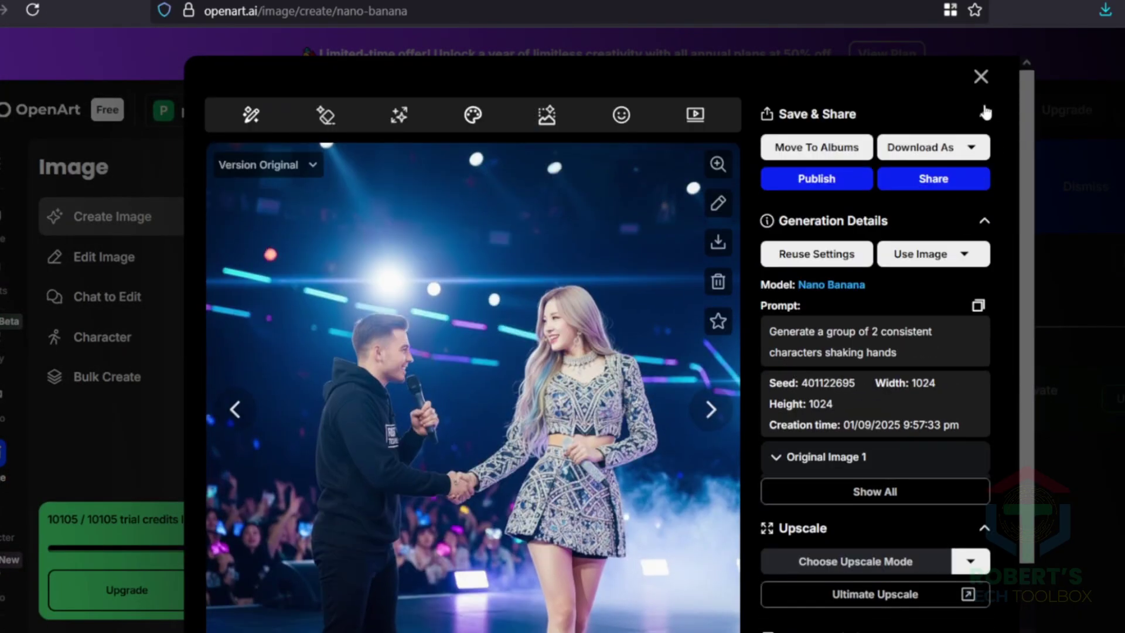
click(981, 76)
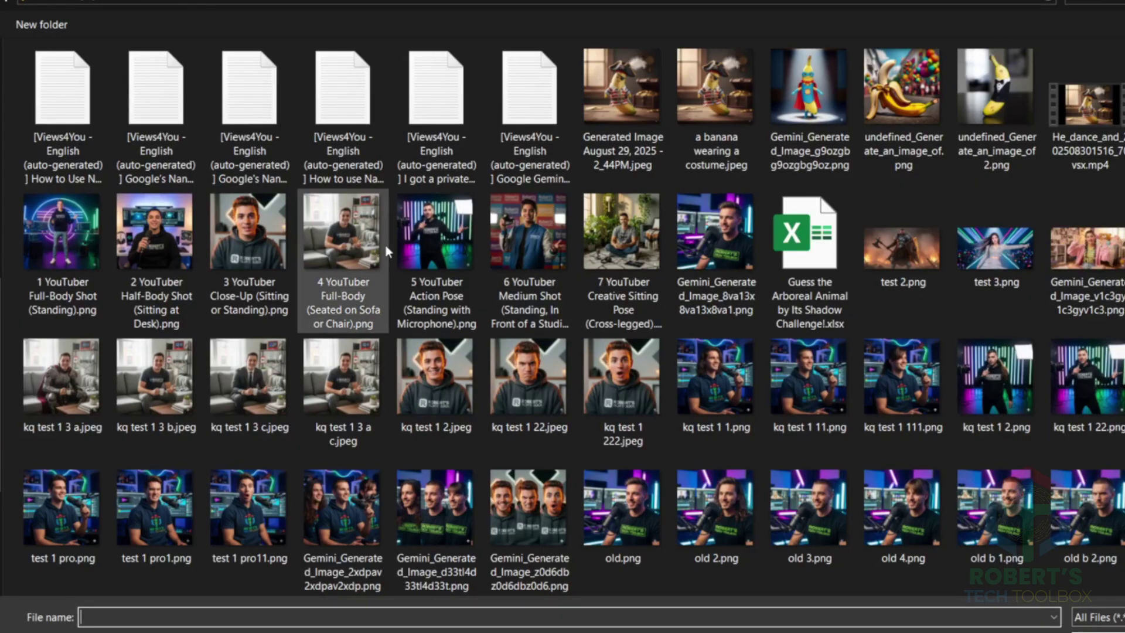
Step: In Gemini, attach "5 YouTuber Action Pose (Standing with Microphone).png" and the K-pop idol image, submit the two-character shaking hands prompt, and enlarge the result
scroll(562, 293, down, 2)
click(434, 125)
scroll(563, 292, down, 5)
ctrl+click(452, 402)
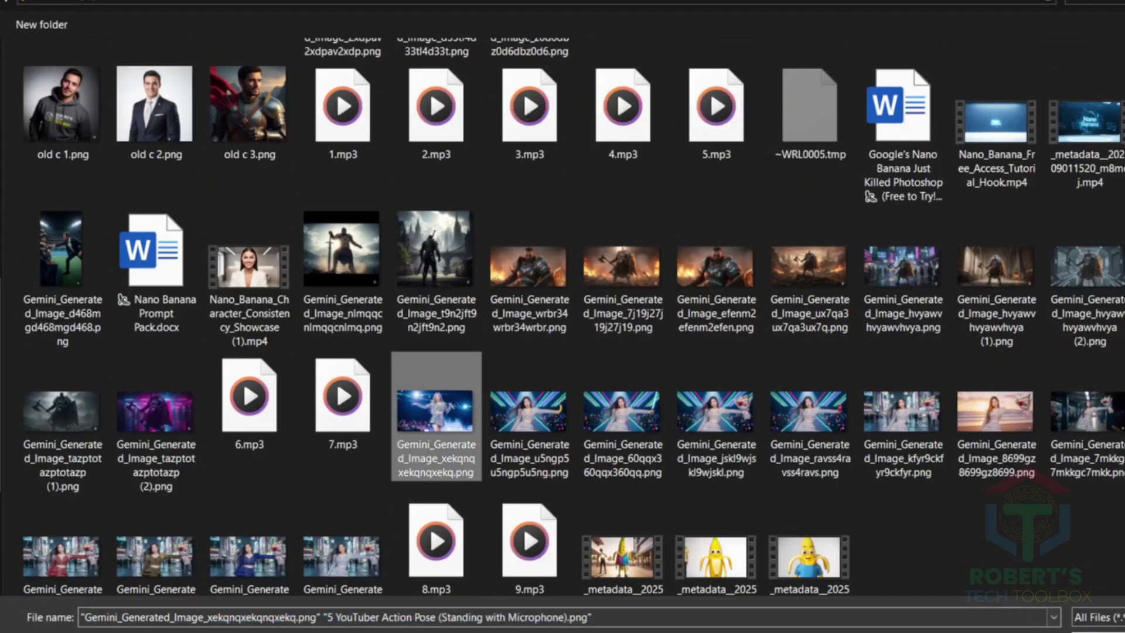
key(Return)
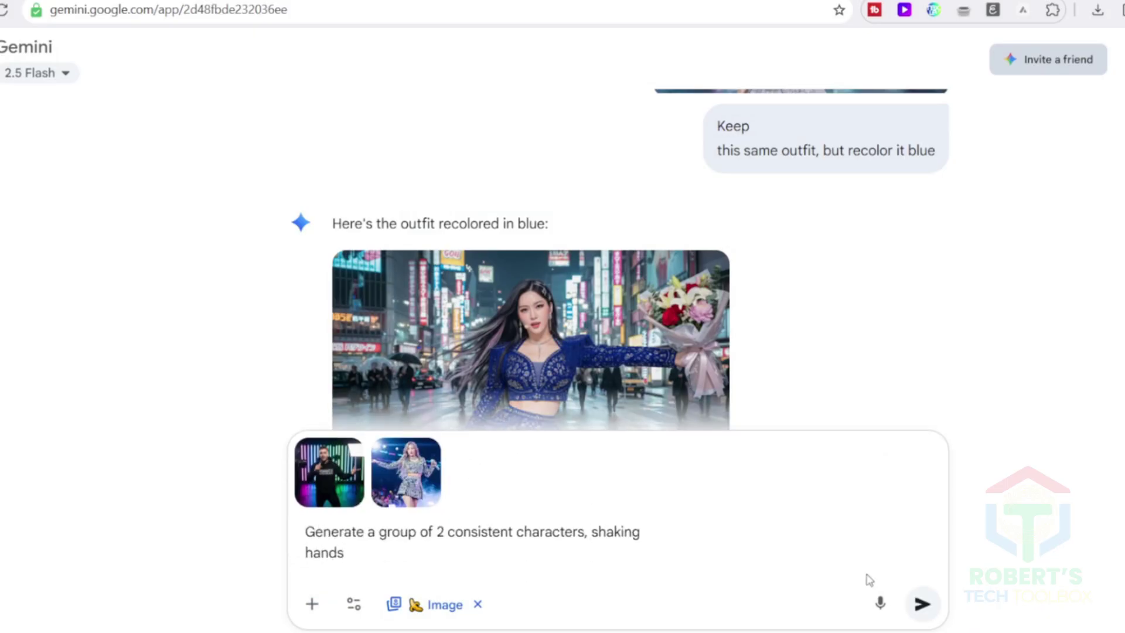
key(Return)
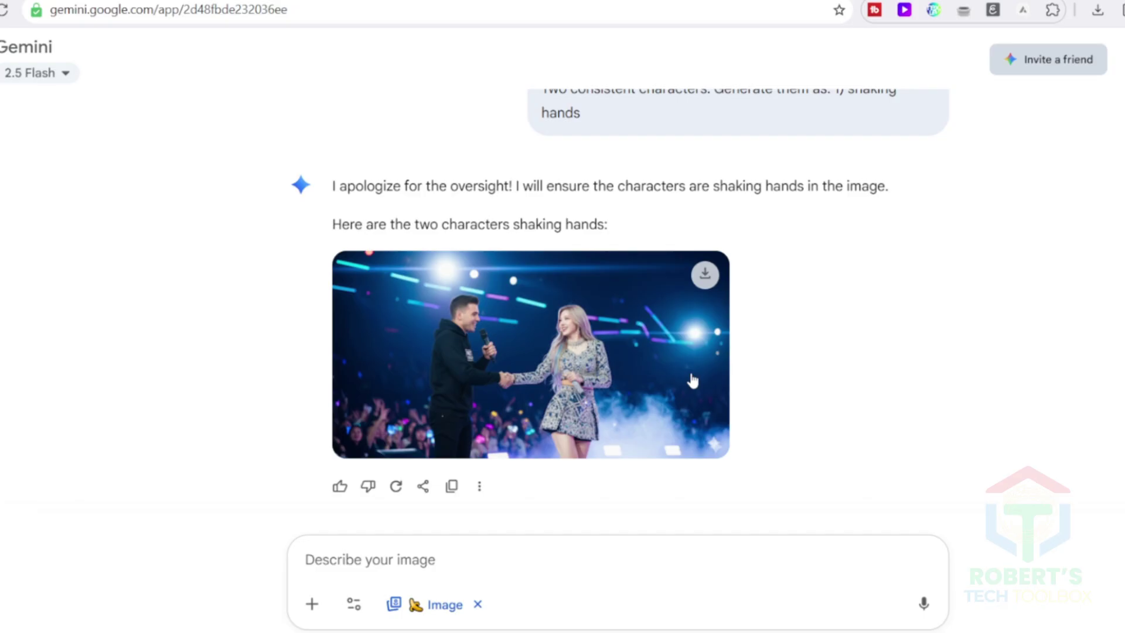
click(693, 381)
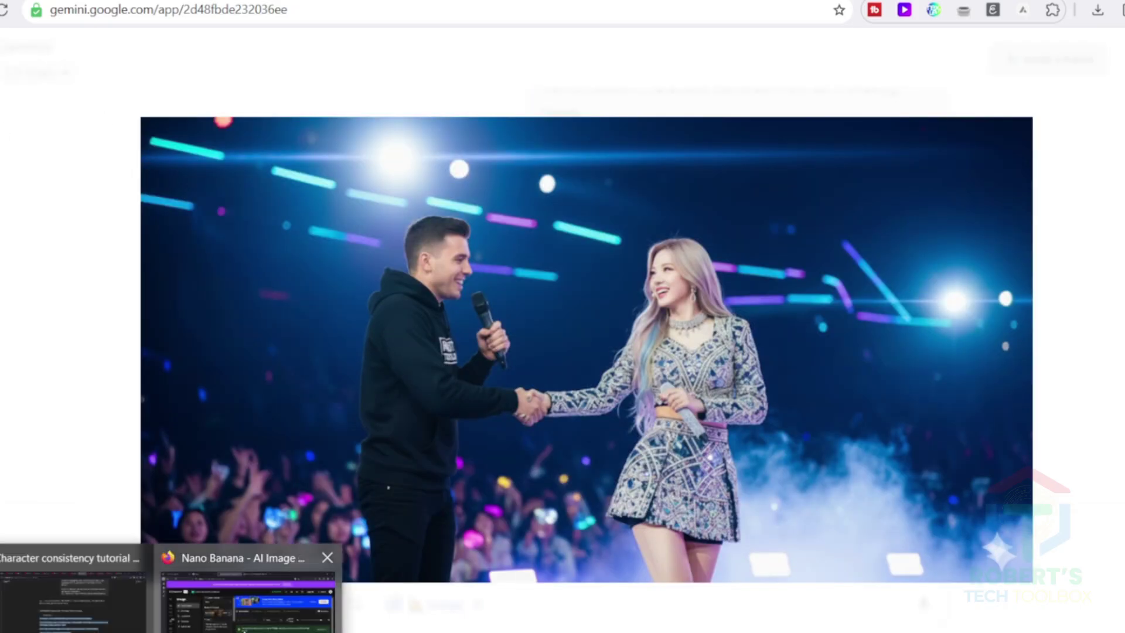
Step: Switch to OpenArt and examine the image-to-video model list and the Essential plan's monthly credits
click(252, 585)
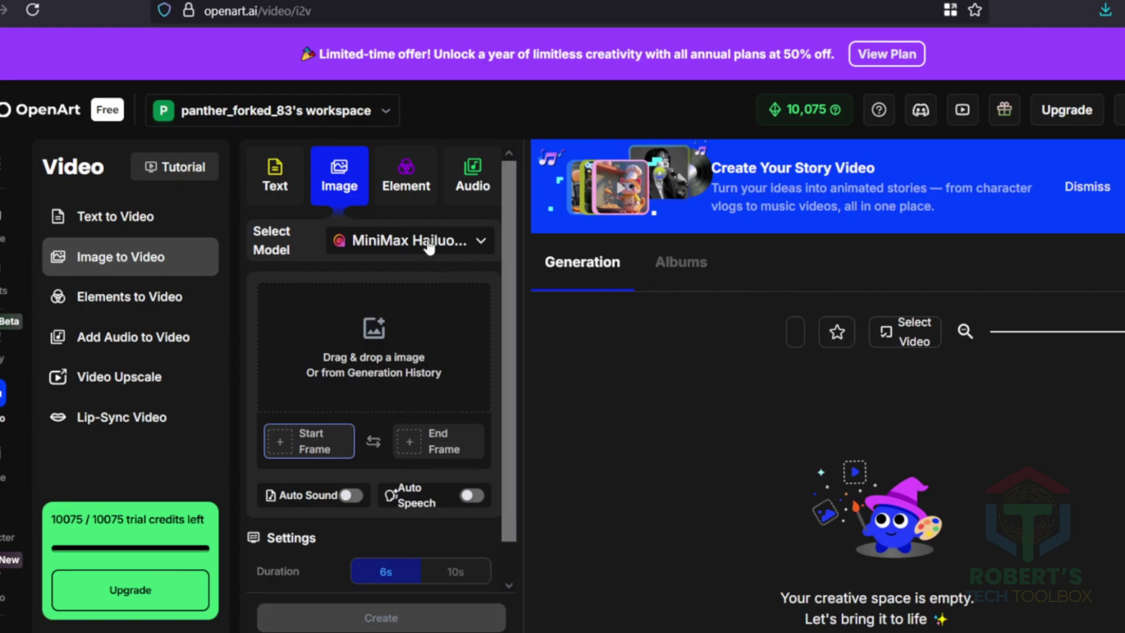
click(429, 246)
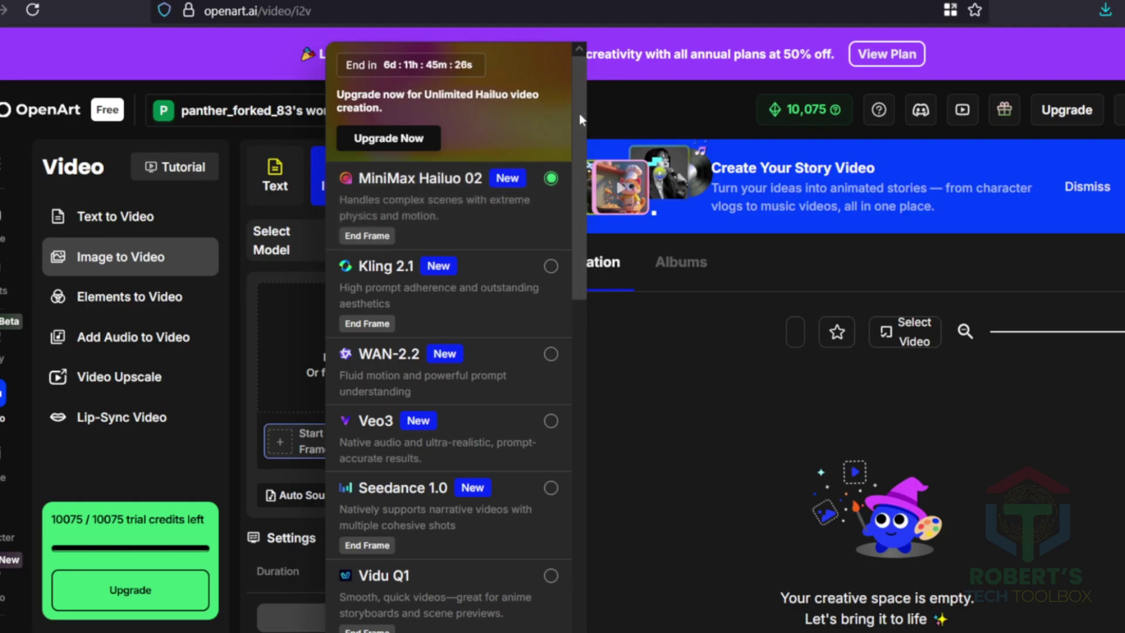
drag(579, 115, 574, 316)
scroll(567, 353, down, 5)
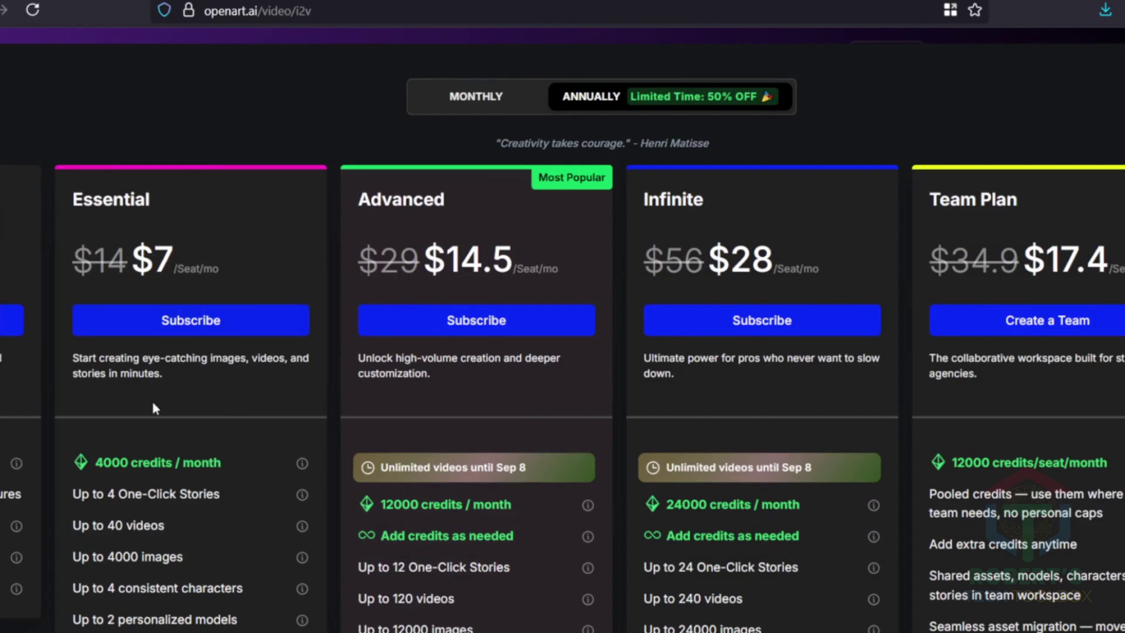
drag(99, 462, 224, 460)
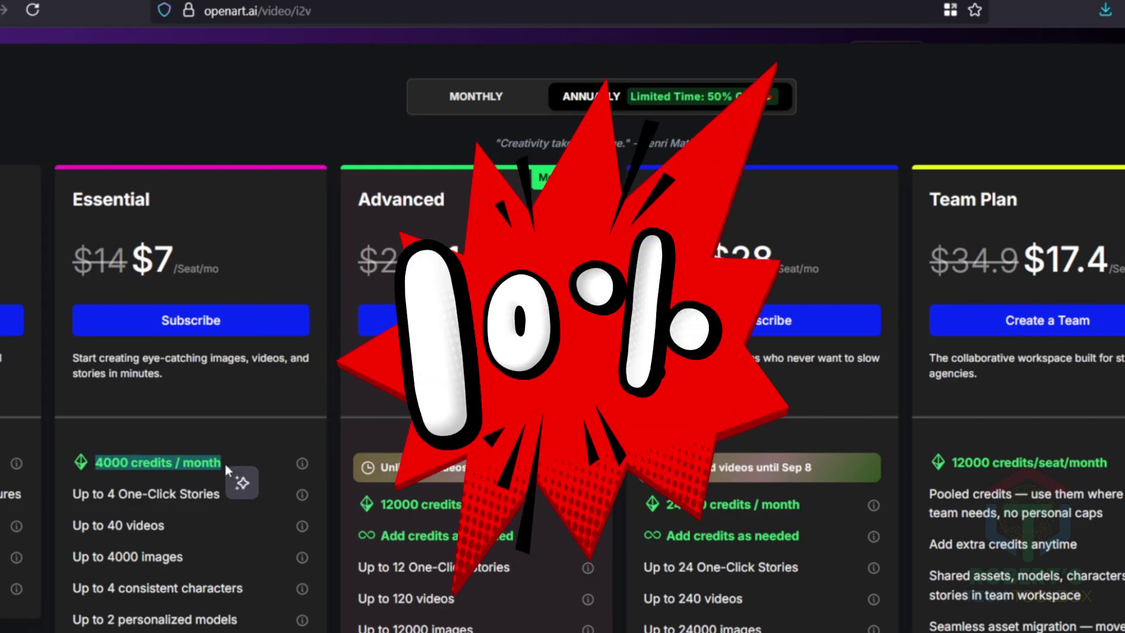
click(242, 445)
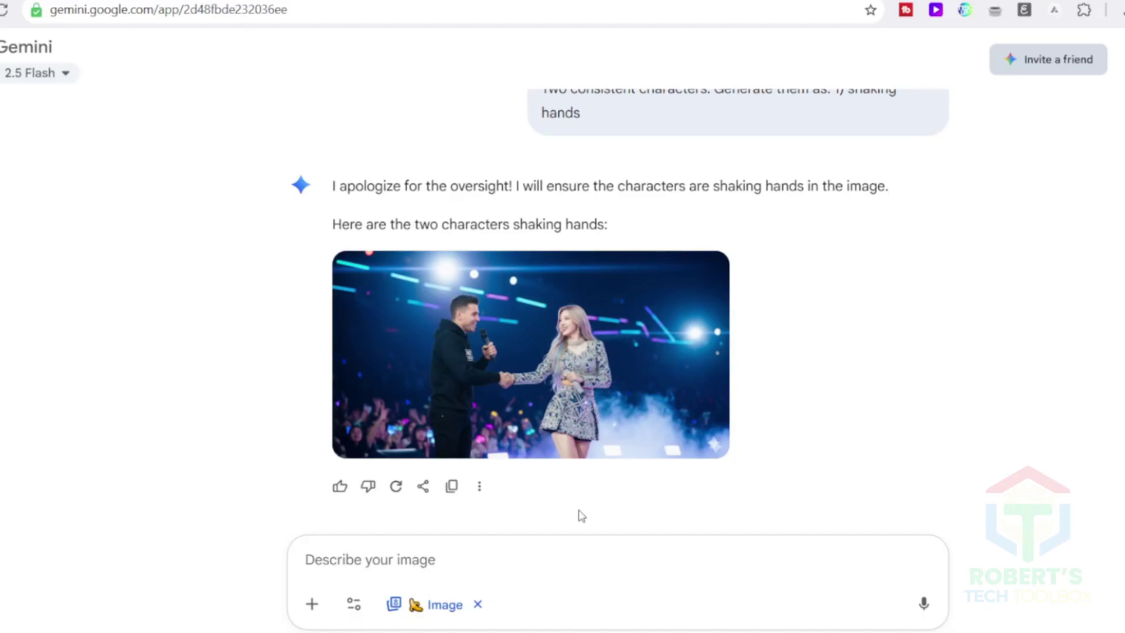
Step: In Gemini, submit a prompt to generate the two consistent characters sitting at a cafe table
text(wo consistent characters. Generate them as:)
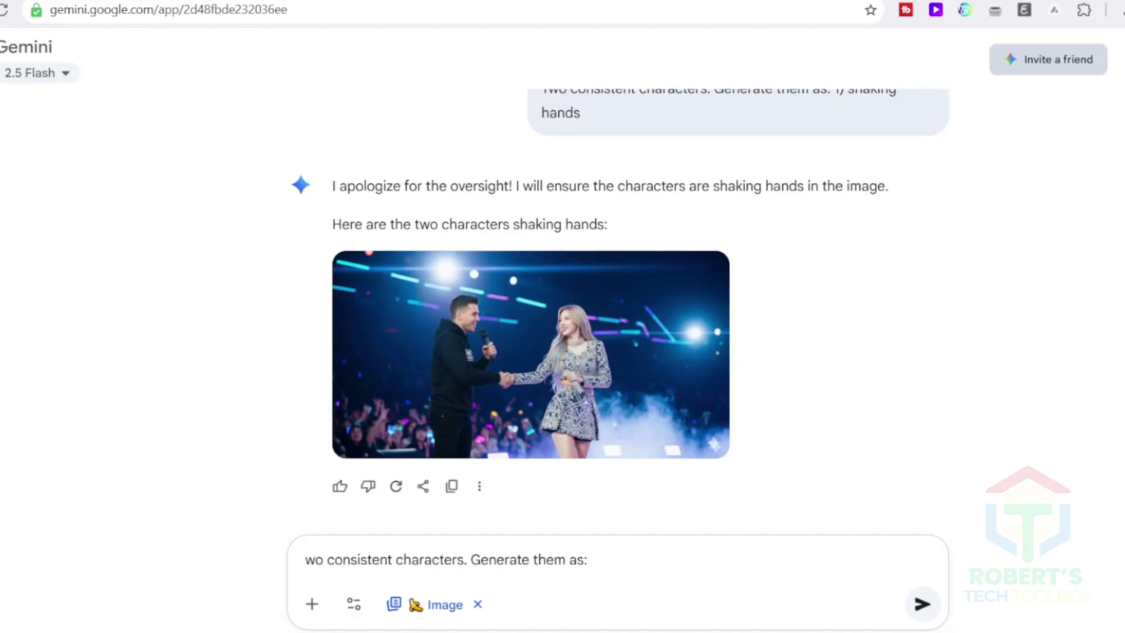
right_click(613, 557)
click(668, 307)
click(591, 559)
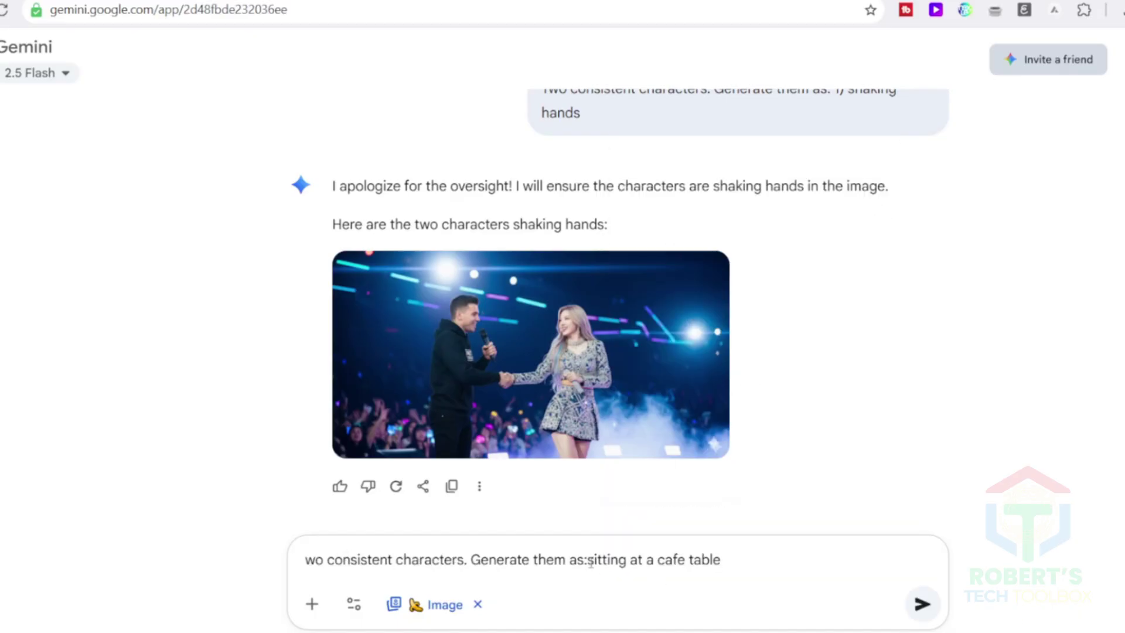
click(922, 604)
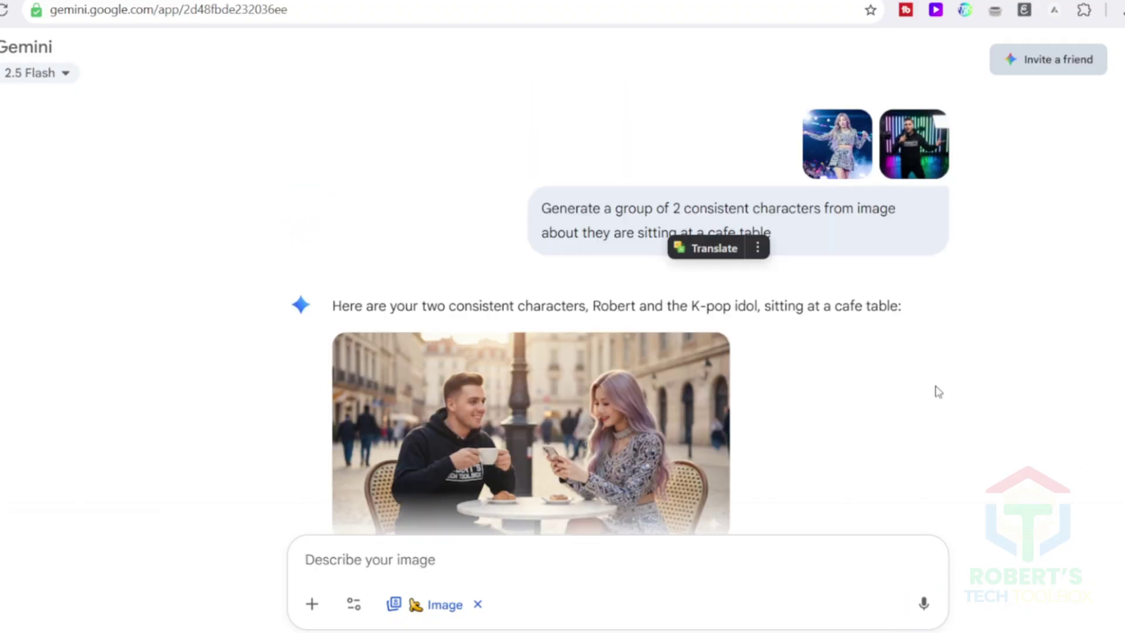
Step: Attach the YouTuber action pose image and enter the prompt "Generate a group of 2 consistent characters from image about they are sitting at a cafe table"
scroll(1072, 299, down, 1)
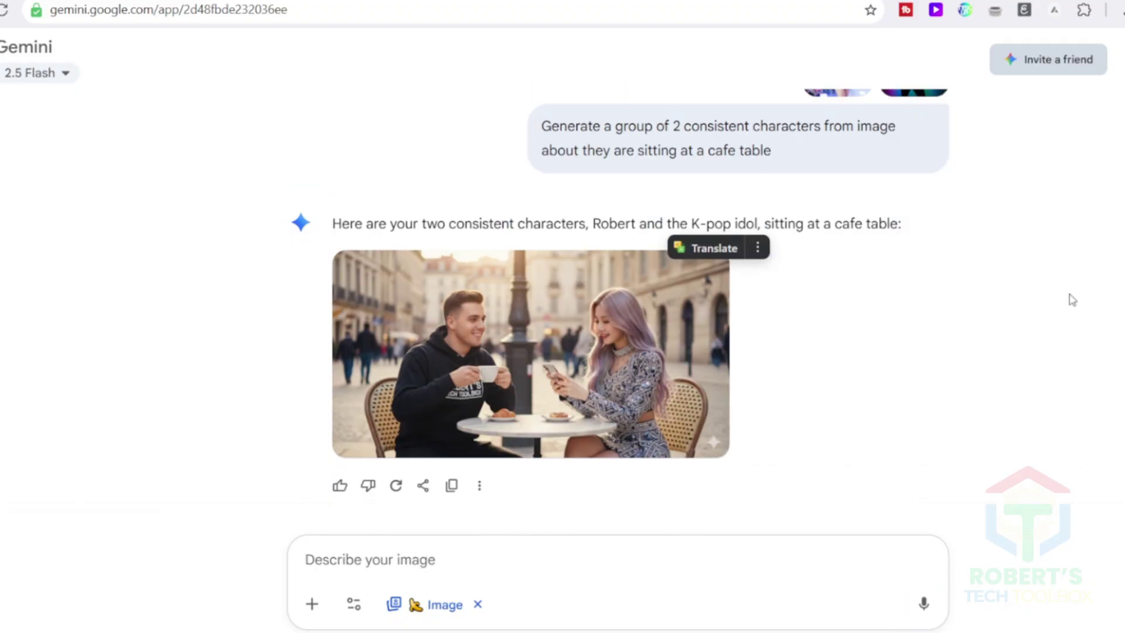
scroll(894, 341, up, 2)
scroll(707, 234, down, 1)
scroll(707, 233, down, 1)
click(312, 604)
click(377, 480)
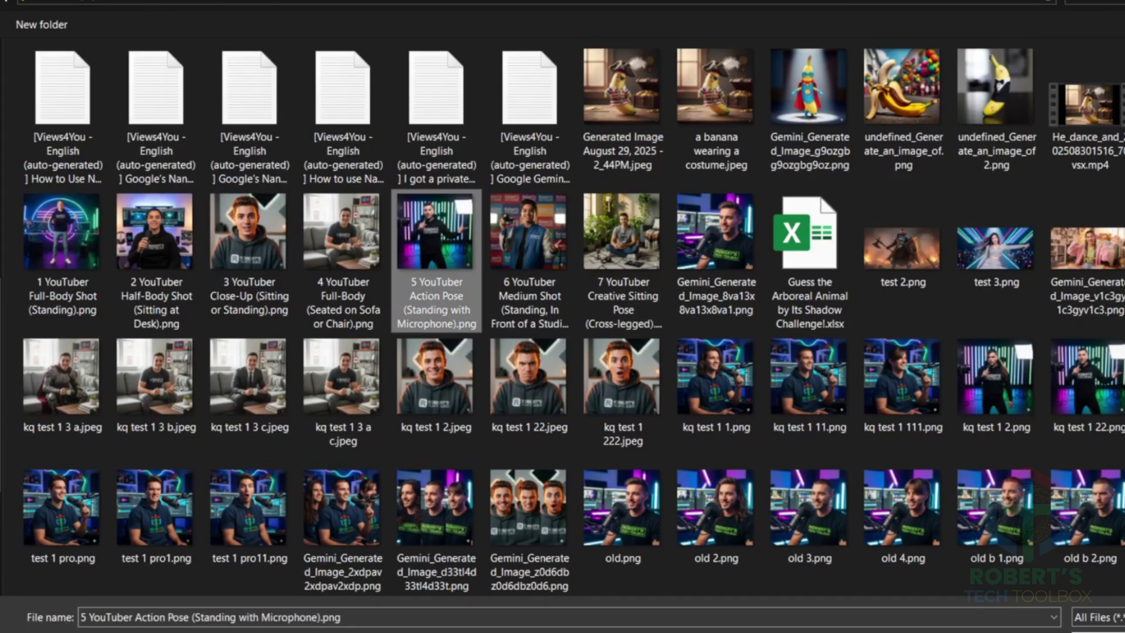
key(Return)
text(Generate a group of 2 consistent characters from image about they are sitting at a cafe table)
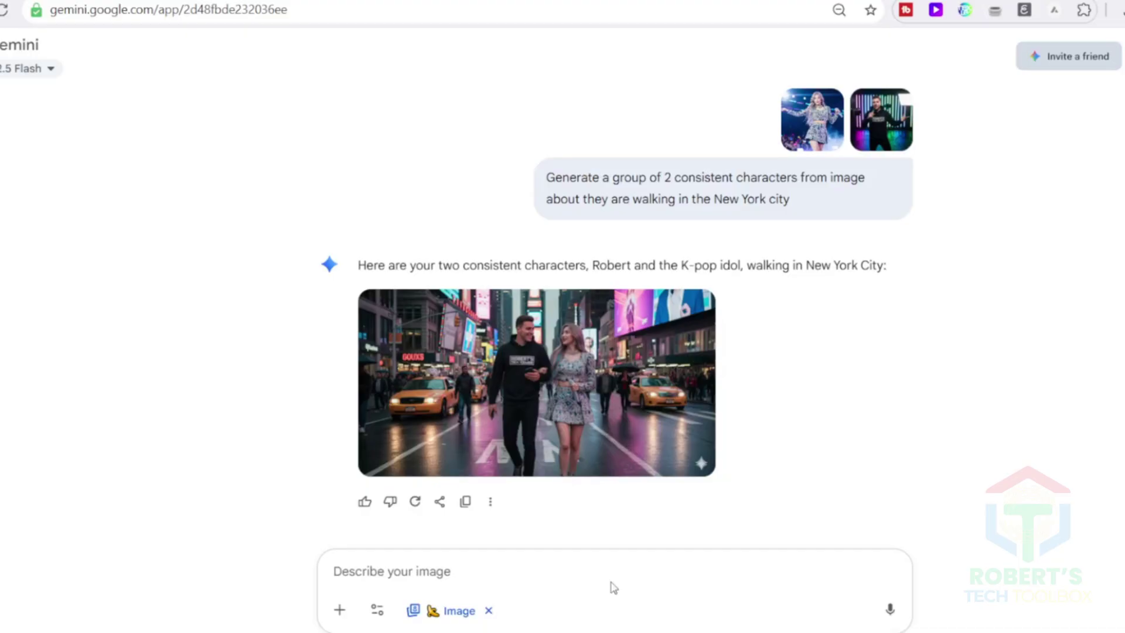
Step: Attach both character images and submit the prompt for the two consistent characters as siblings posing for a family photo
click(339, 609)
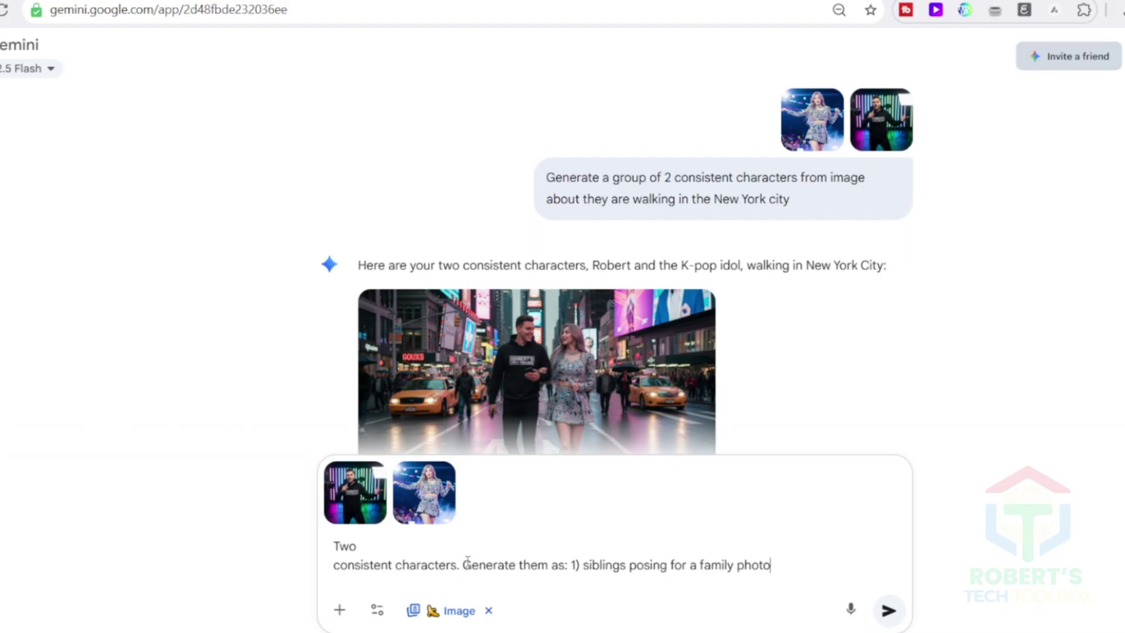
key(Return)
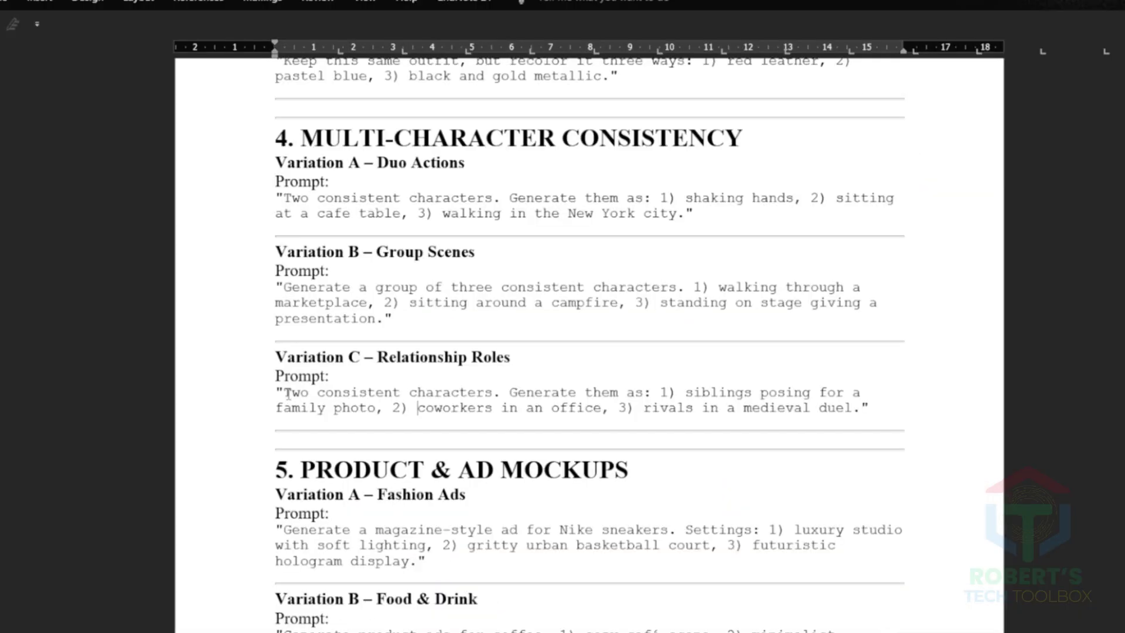
Step: Copy the Relationship Roles prompt from the document, from "Two consistent characters" up to the coworkers scene
drag(284, 393, 525, 409)
right_click(525, 409)
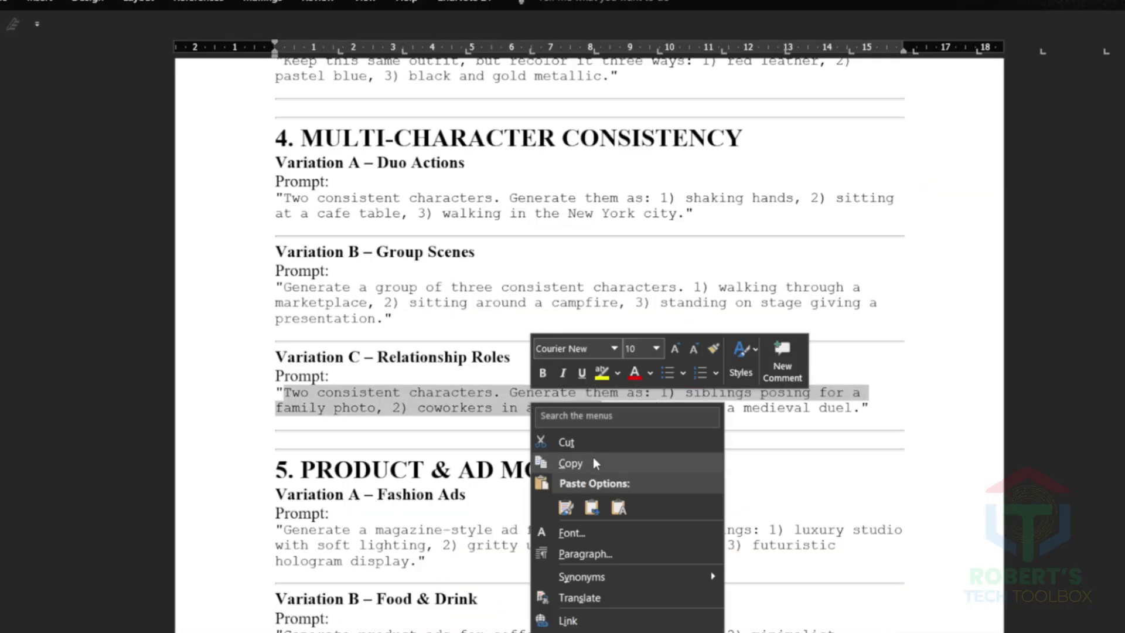
click(589, 461)
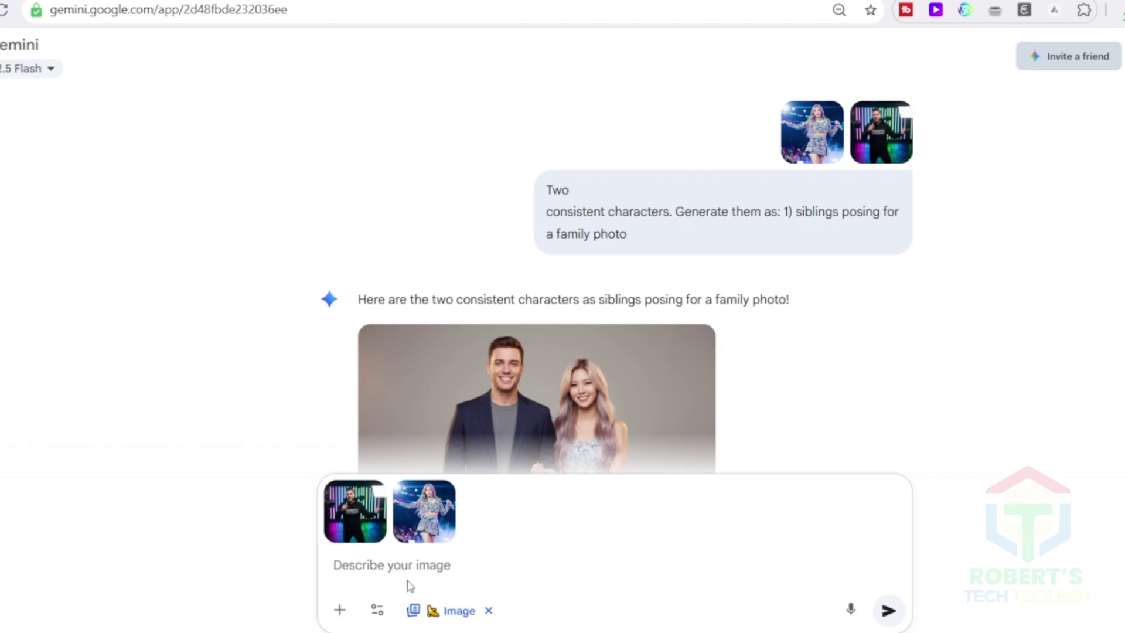
Step: Paste the prompt in Gemini, remove the siblings scene, submit it for coworkers in an office, and download the generated image
key(ctrl+v)
drag(569, 546, 775, 546)
key(BackSpace)
key(Return)
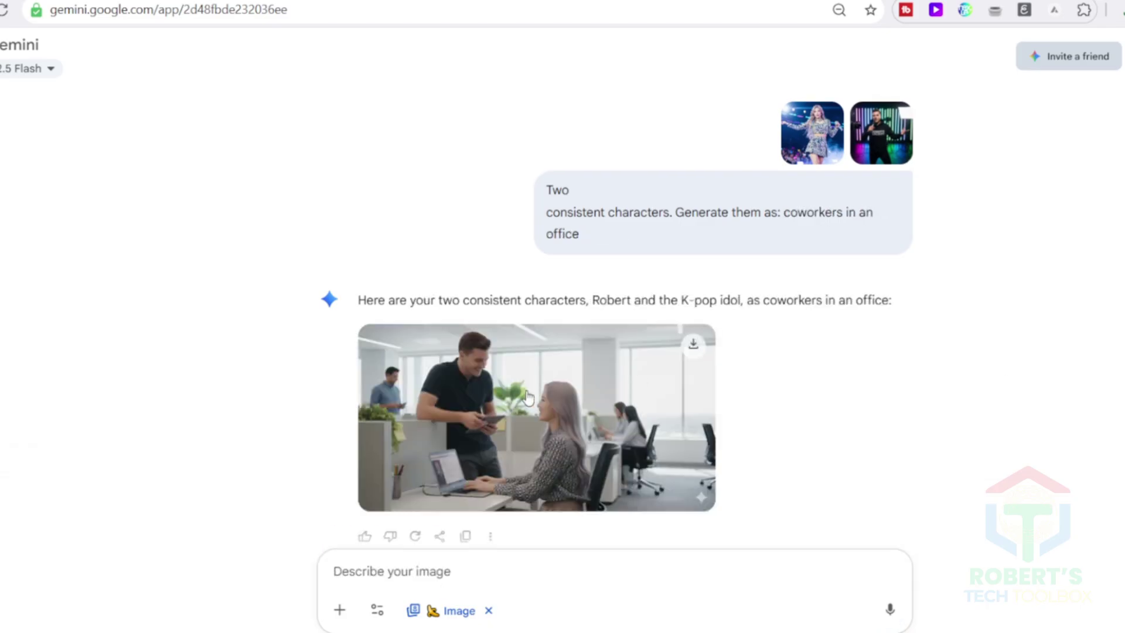
click(703, 352)
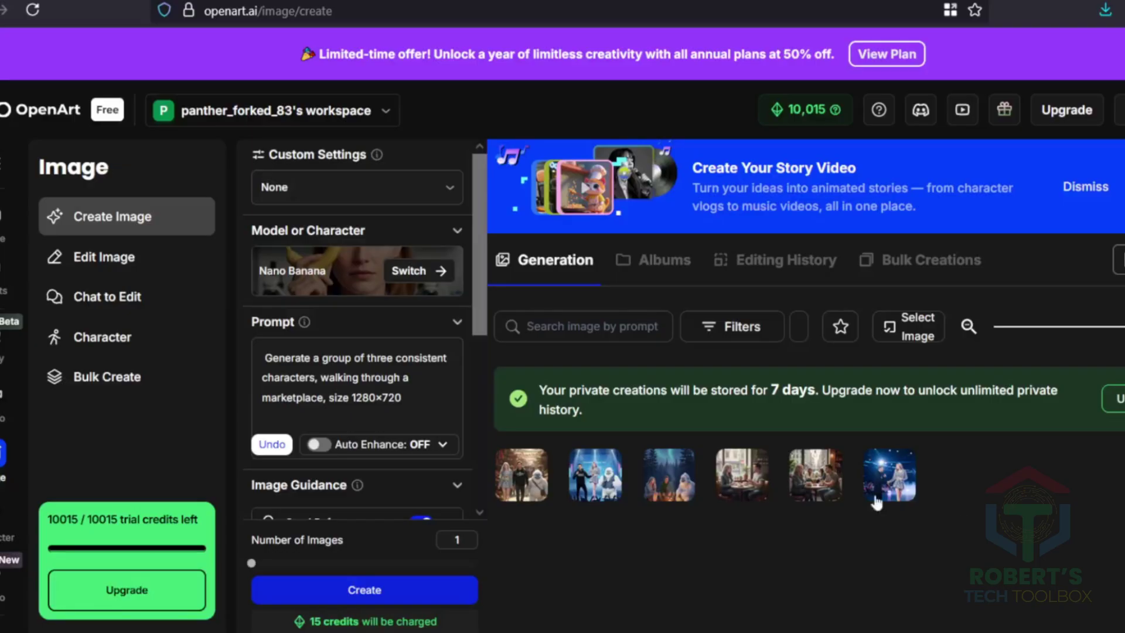
Step: In OpenArt, view the generated three-character marketplace image and the next two images in the gallery
click(512, 470)
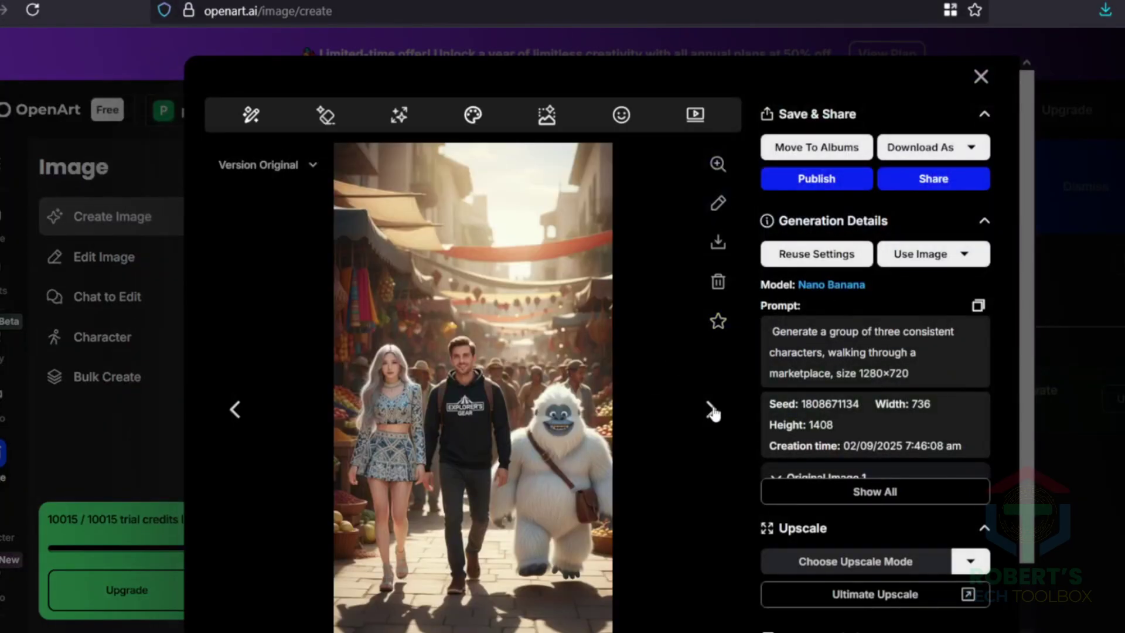
click(710, 409)
click(710, 410)
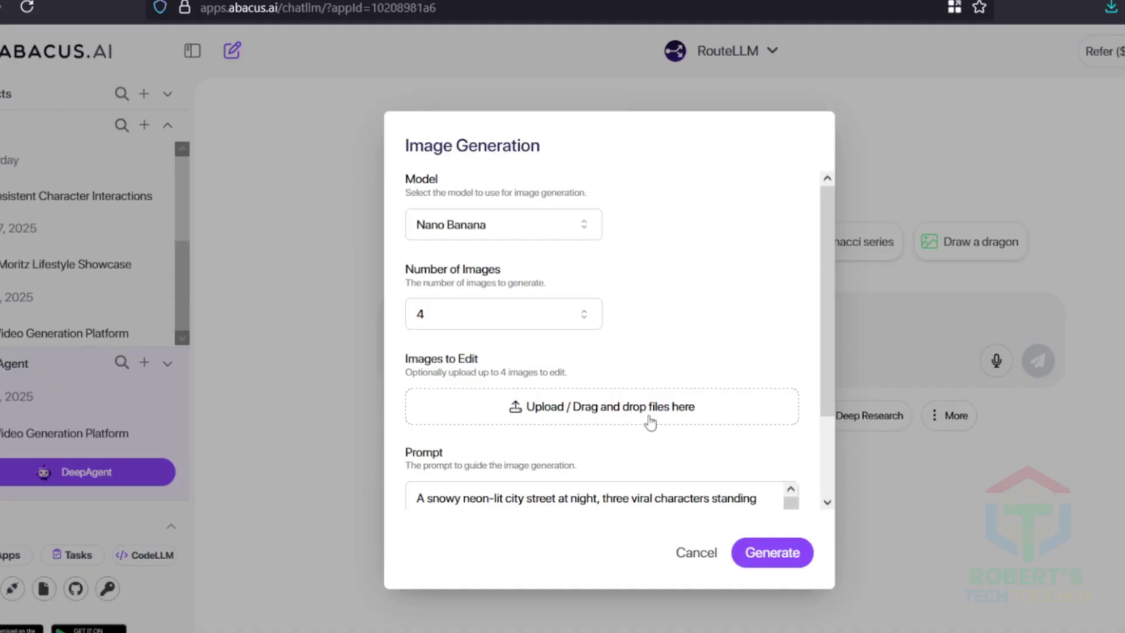
Step: In Abacus.AI, generate four Nano Banana images from the prompt about three viral characters on a snowy neon-lit city street
click(771, 620)
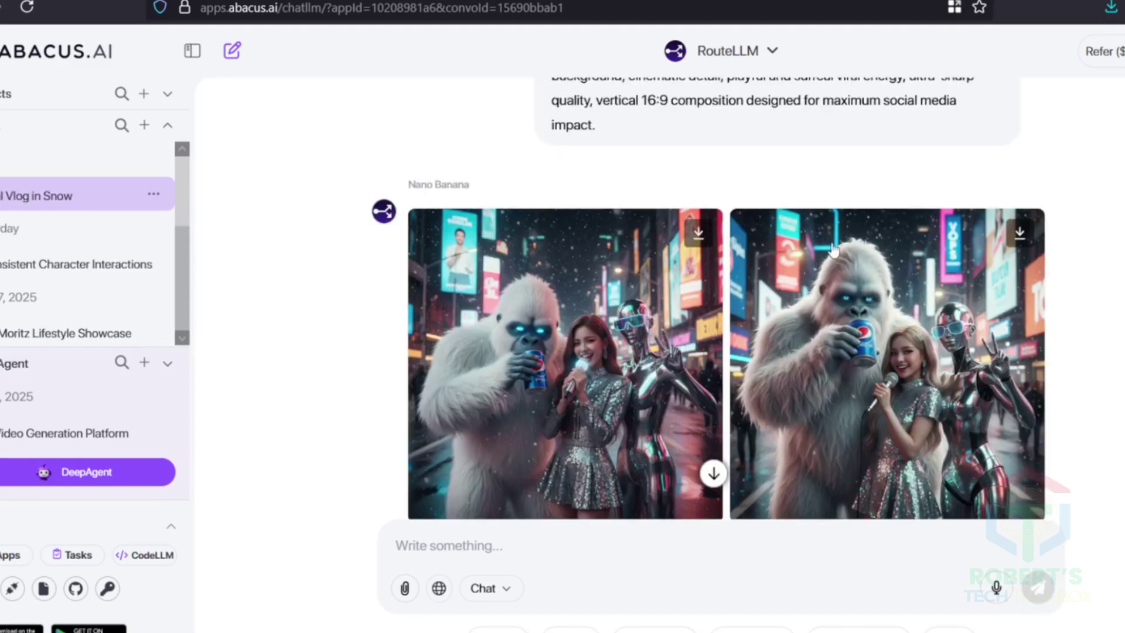
click(1120, 7)
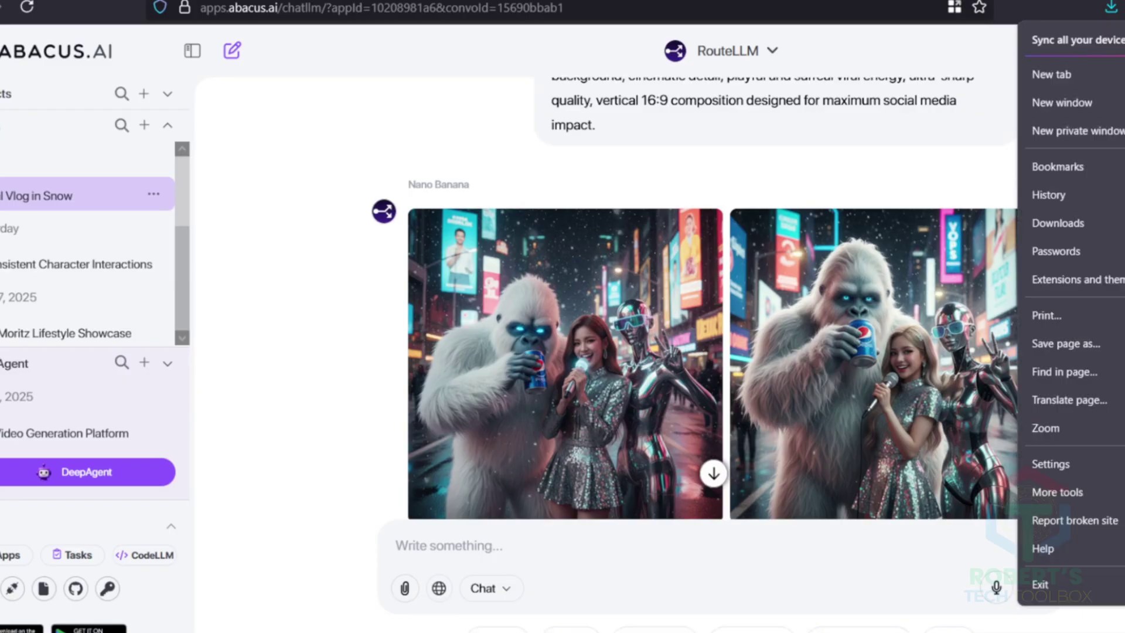
click(1064, 133)
key(ctrl+v)
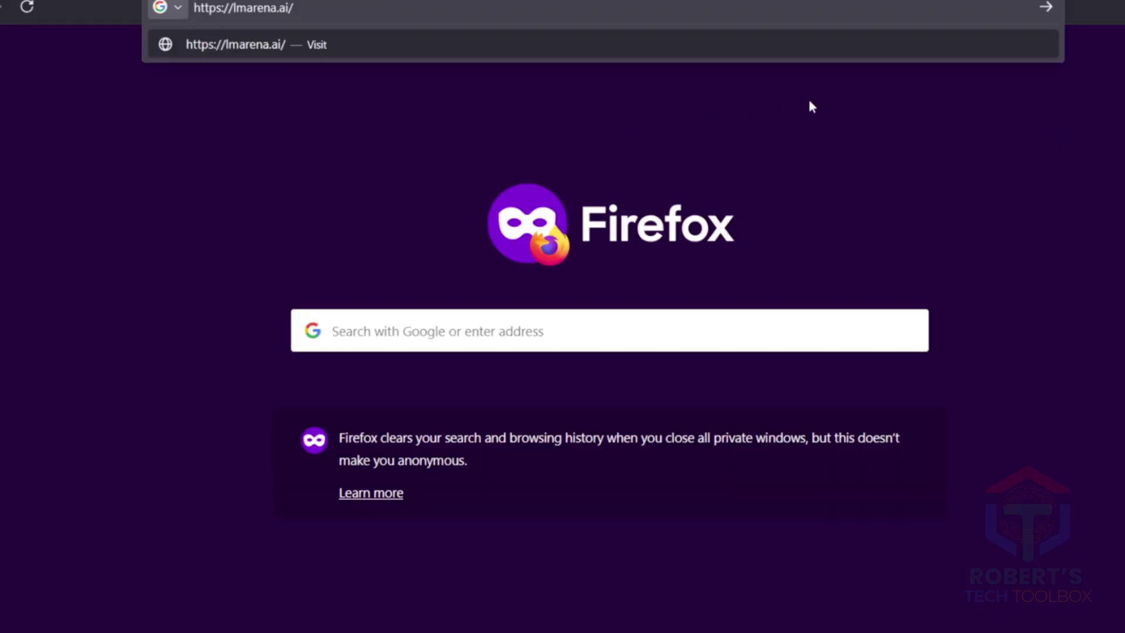
key(Return)
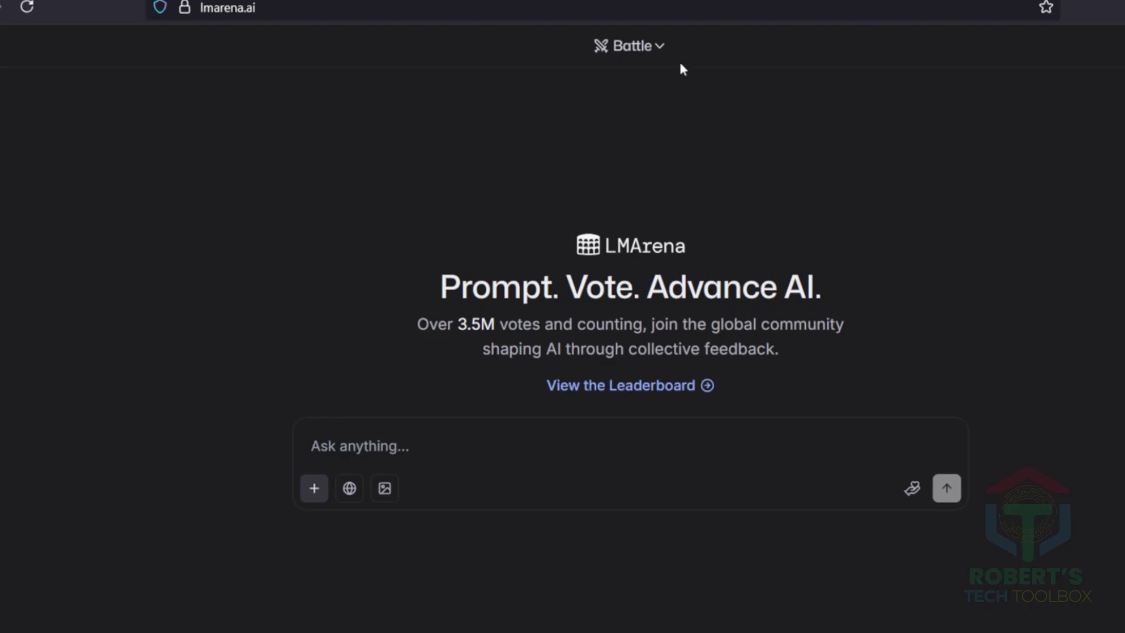
Step: Switch LMArena from Battle to Direct Chat and choose gemini-2.5-flash as the model
click(659, 45)
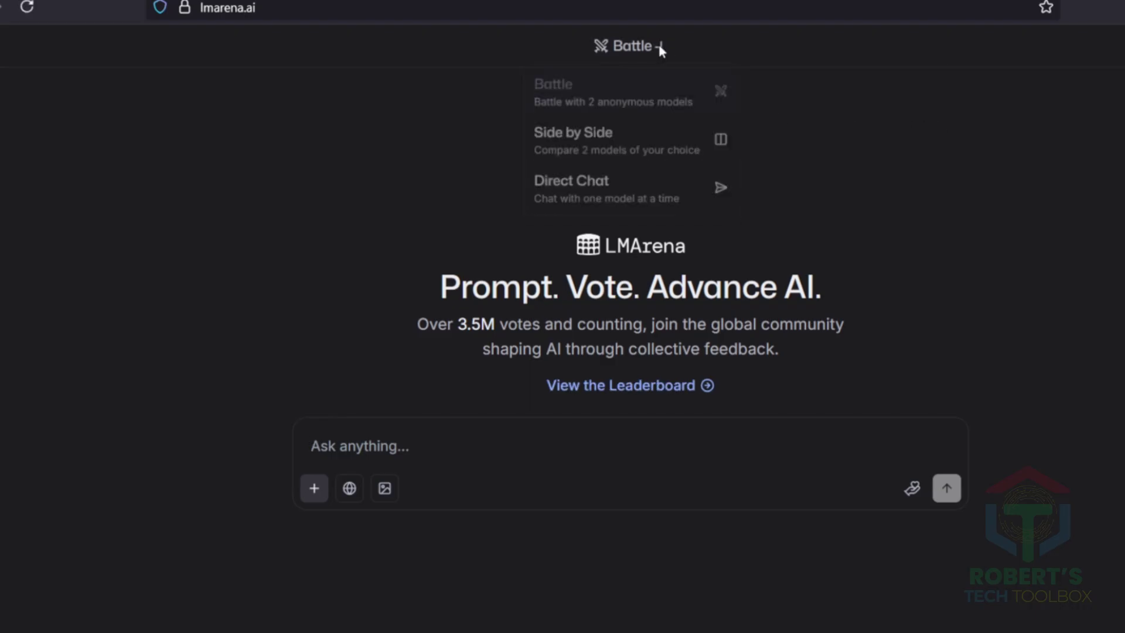
click(581, 203)
click(744, 47)
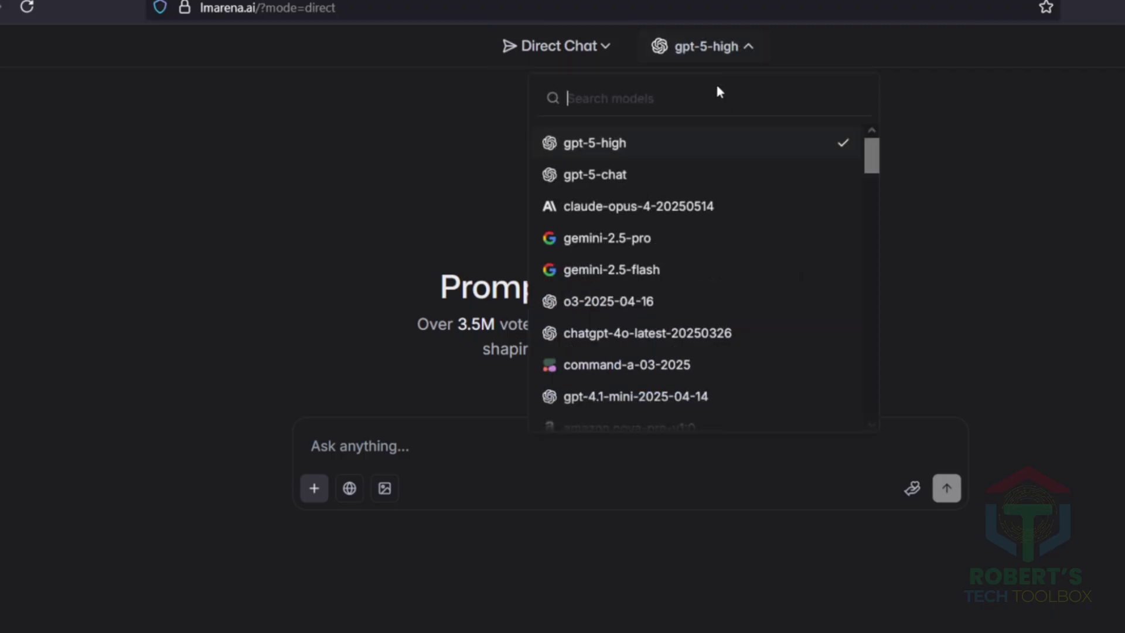
click(635, 269)
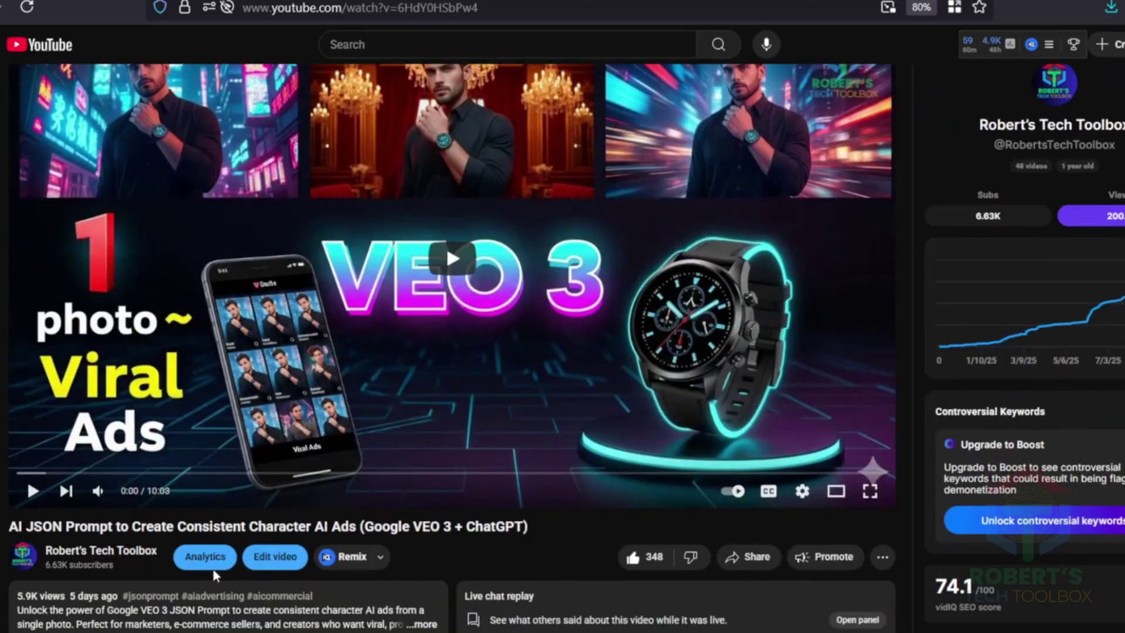
Step: On YouTube, play the consistent character AI ads video and look over the one about turning any image into 5 viral AI ads
scroll(581, 448, up, 2)
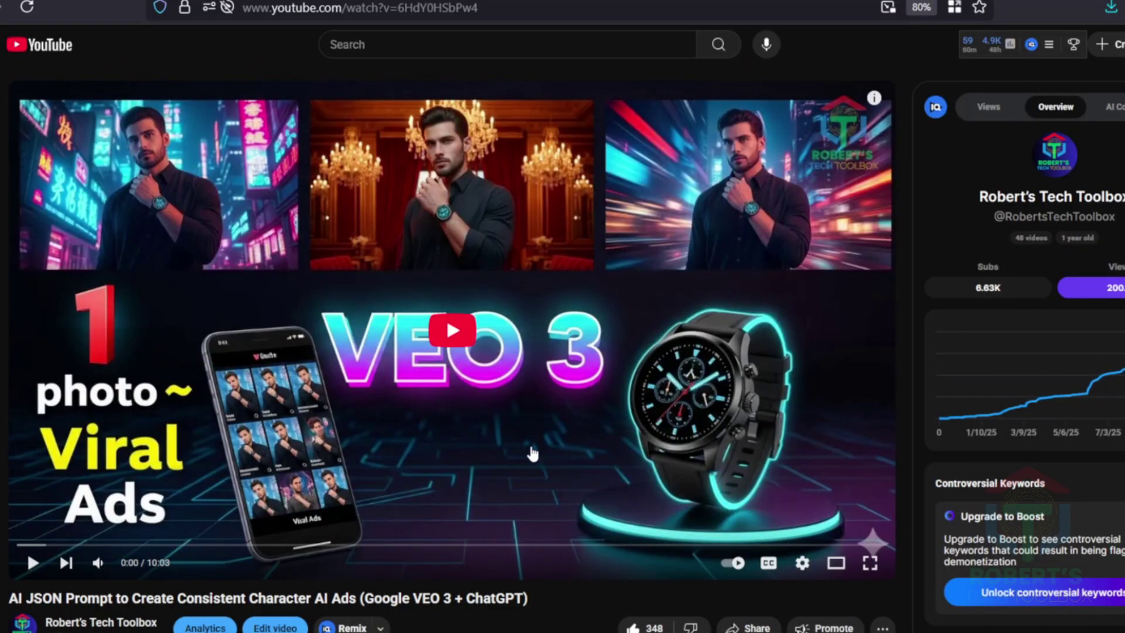
click(455, 332)
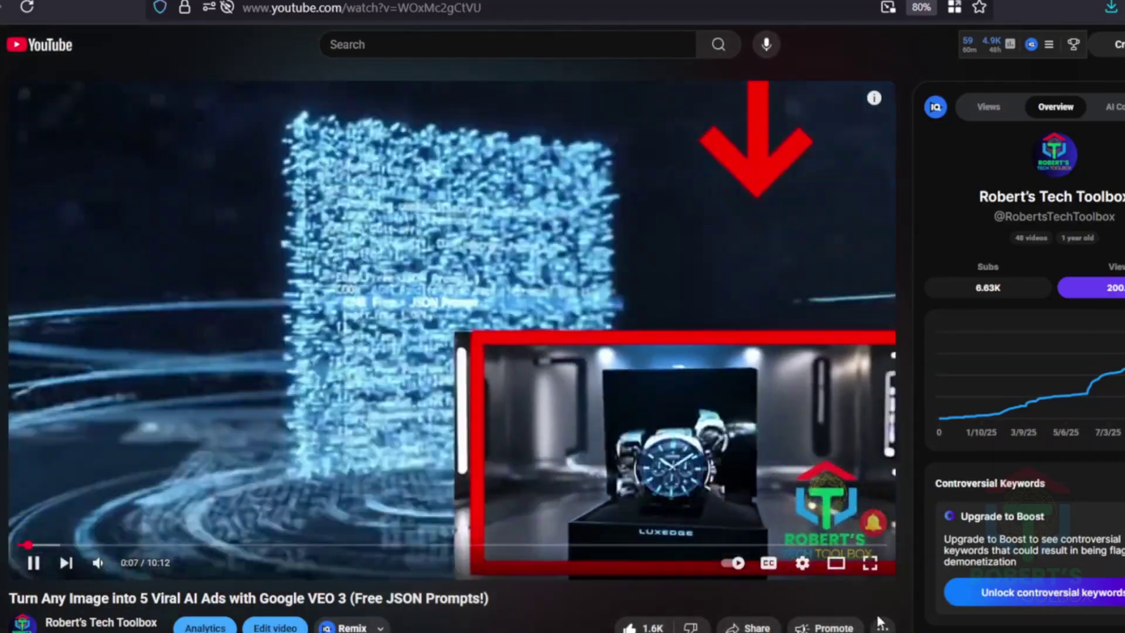
scroll(838, 368, down, 2)
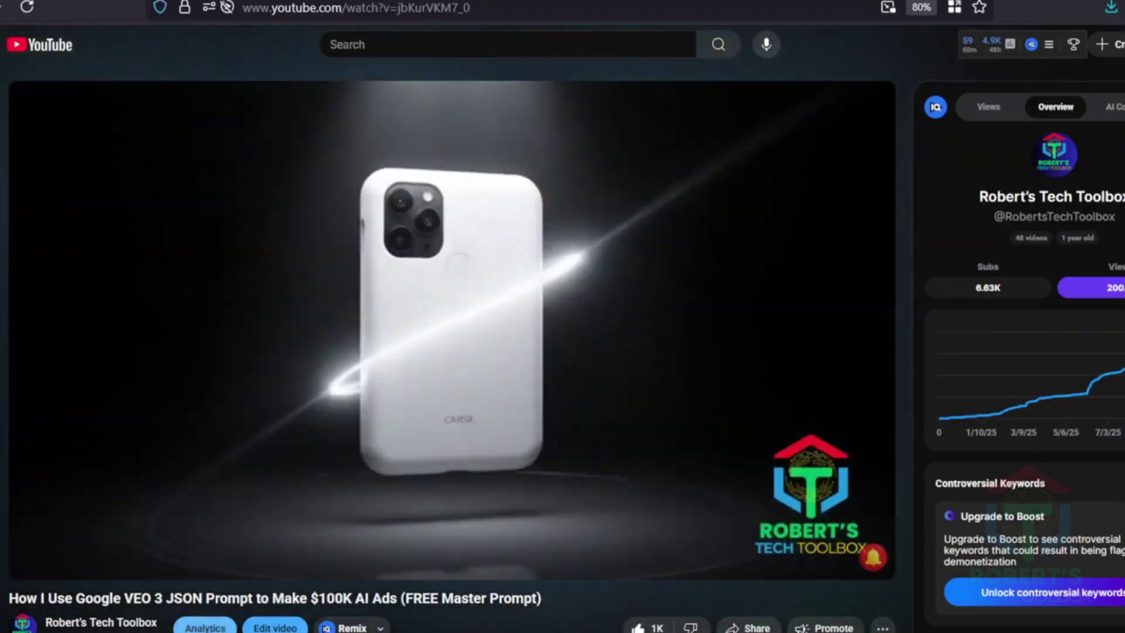
Step: Expand and look over the description of the video "How I Use Google VEO 3 JSON Prompt to Make $100K AI Ads"
scroll(1095, 519, down, 2)
scroll(57, 515, down, 5)
click(47, 495)
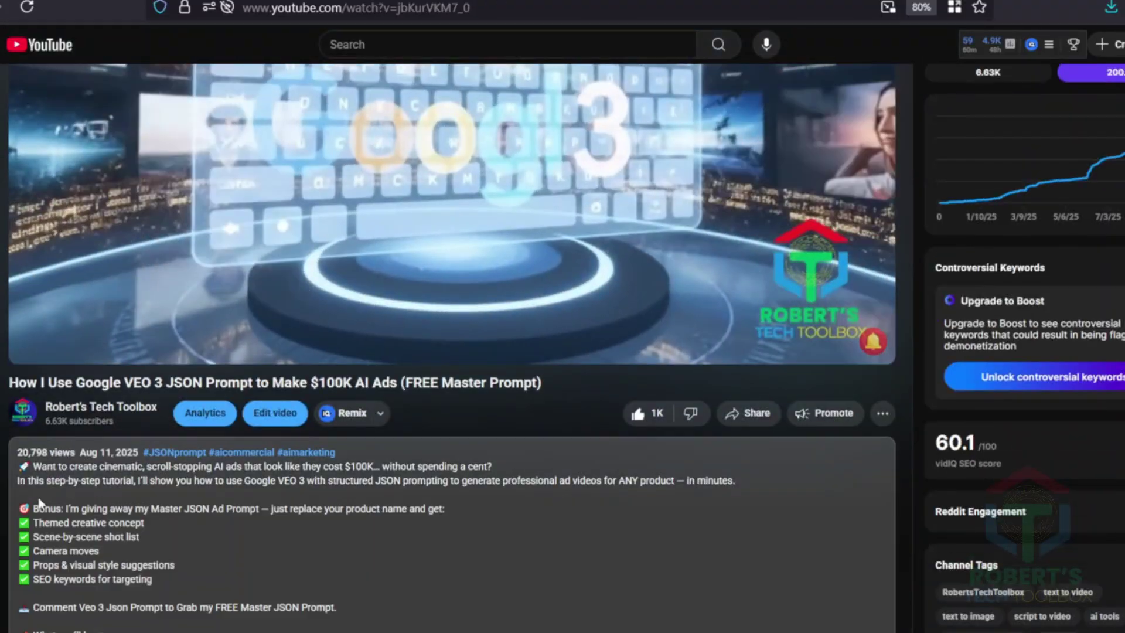
scroll(890, 484, up, 5)
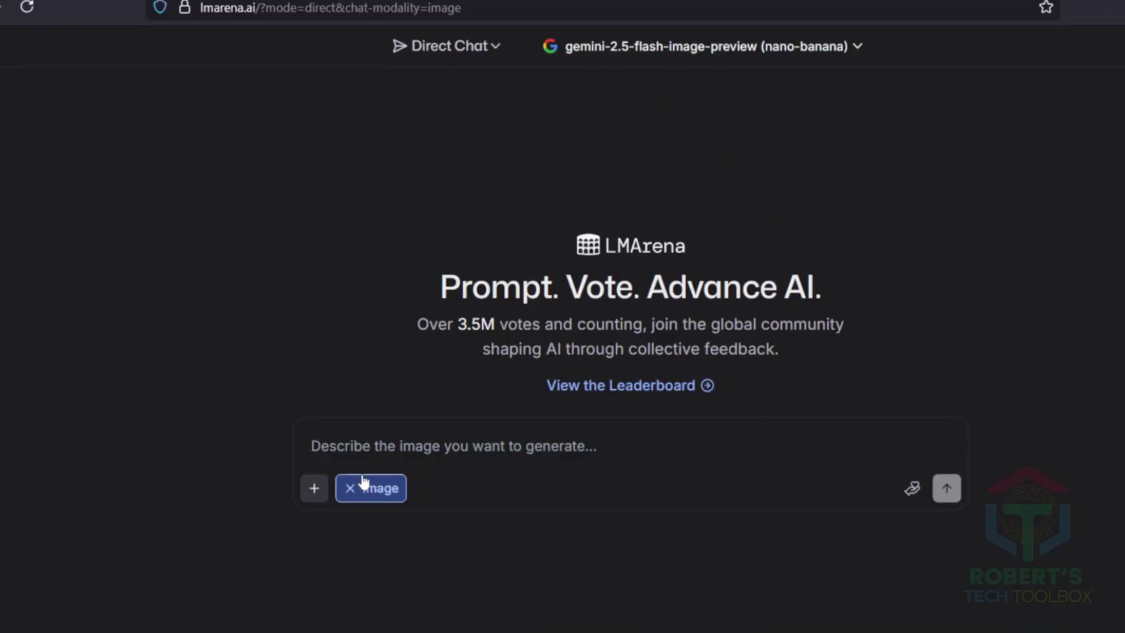
Step: In LMArena, generate a nano-banana image from the prompt for a magazine-style Nike sneakers ad in a luxury studio with soft lighting
key(ctrl+v)
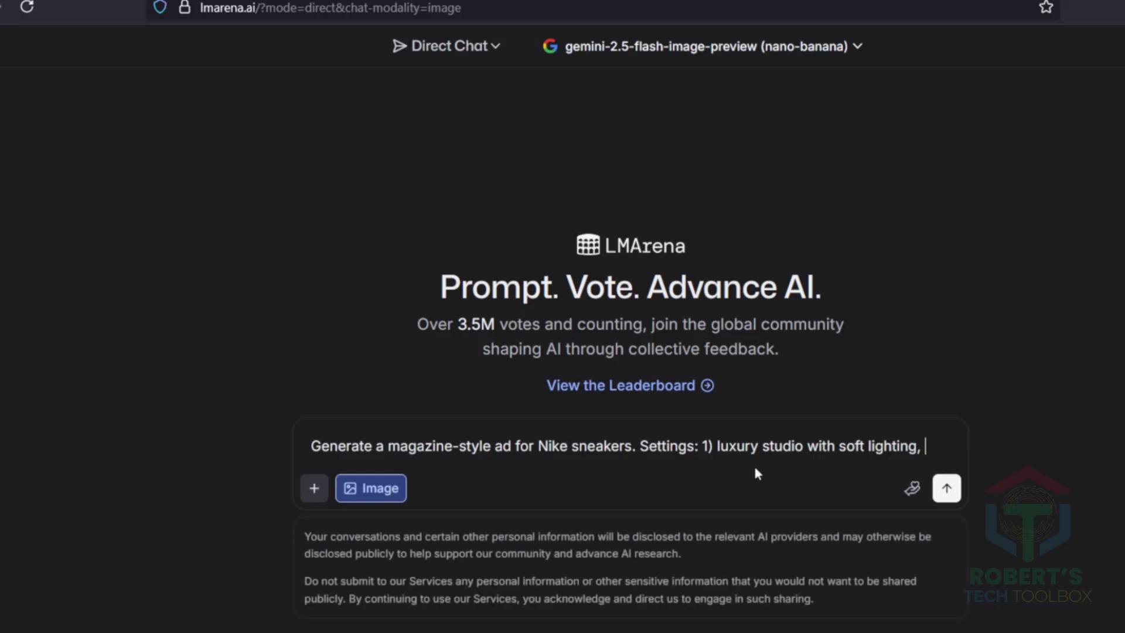
click(947, 488)
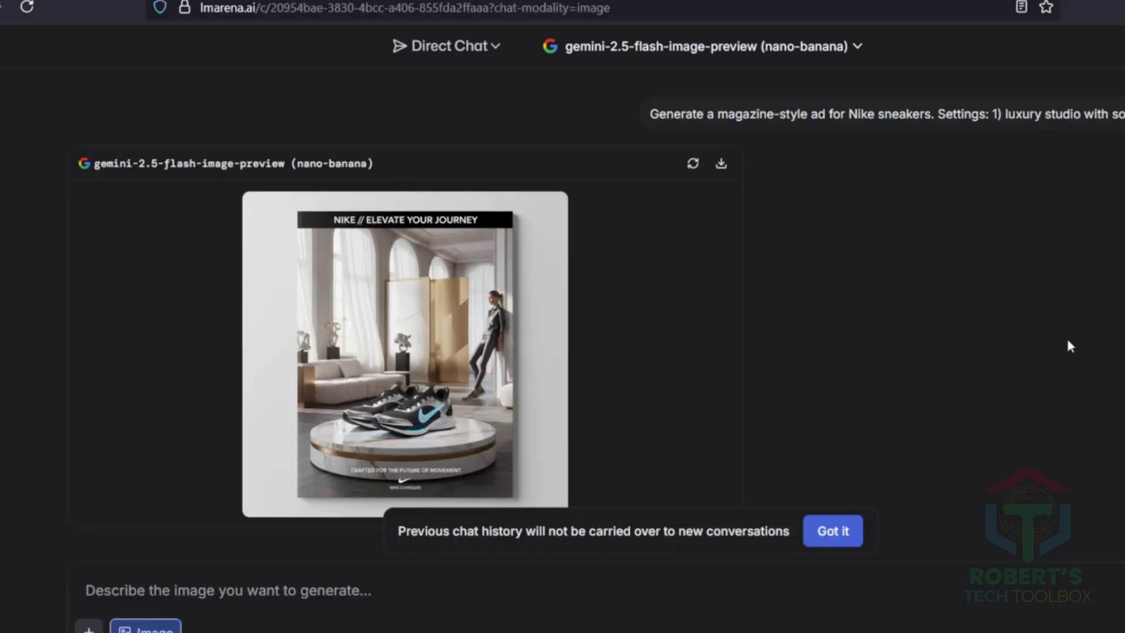
Step: View enlarged versions of the luxury studio Nike ad and the futuristic hologram Nike ad
click(440, 351)
click(996, 357)
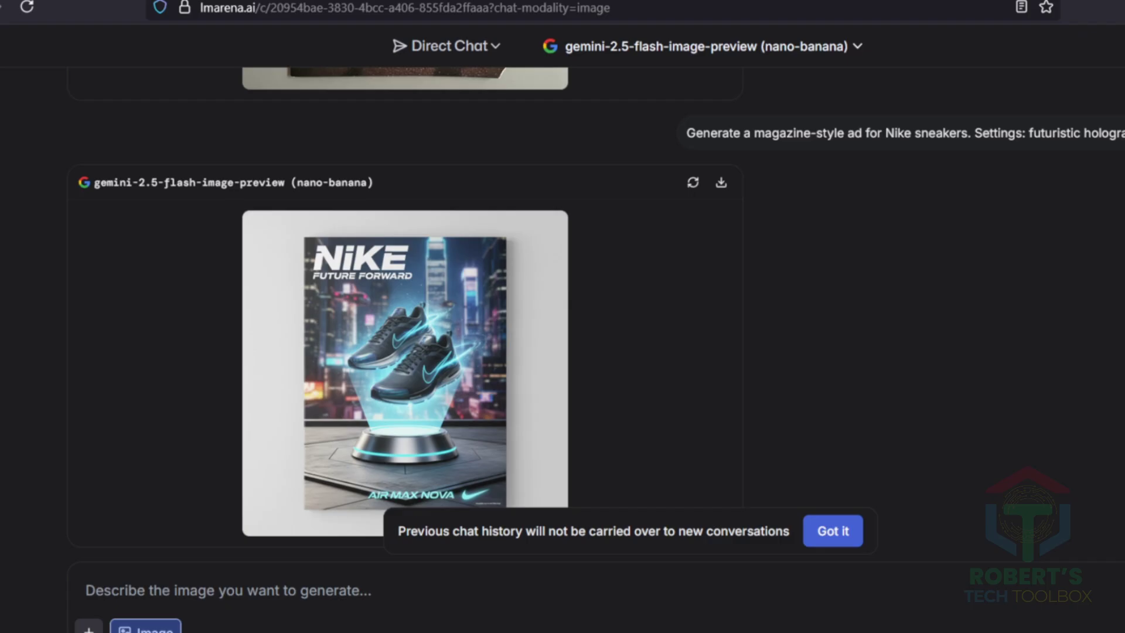
click(437, 375)
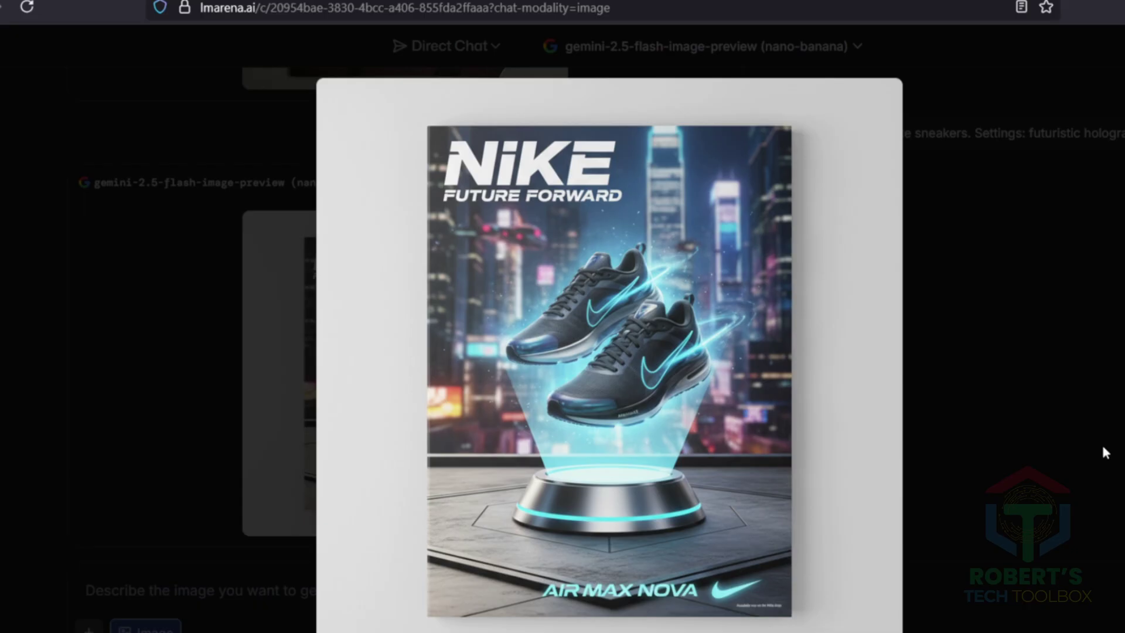